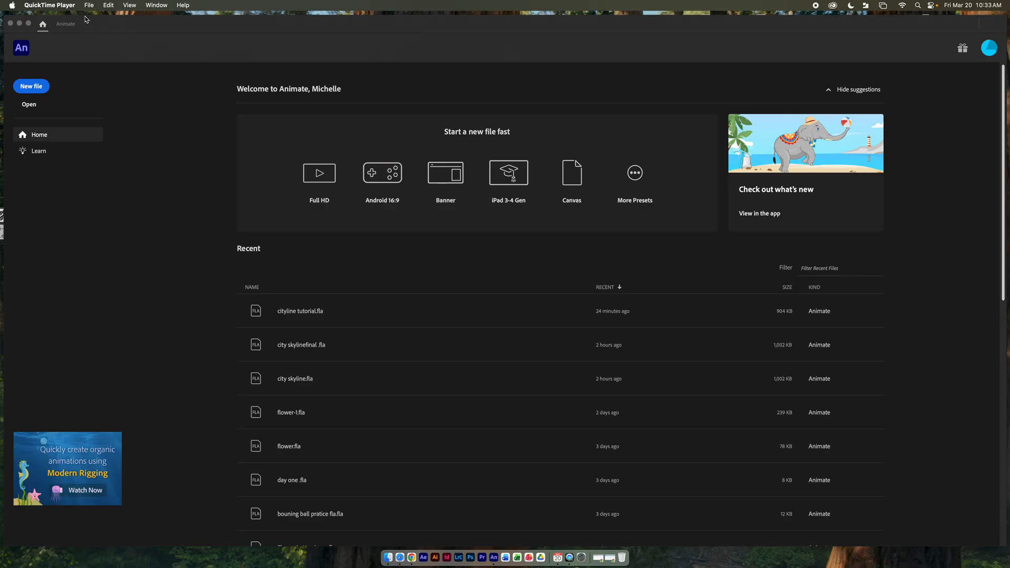
# Create a new document from the Standard 640 x 480 character animation preset at 12 fps with ActionScript 3.0
pyautogui.click(99, 33)
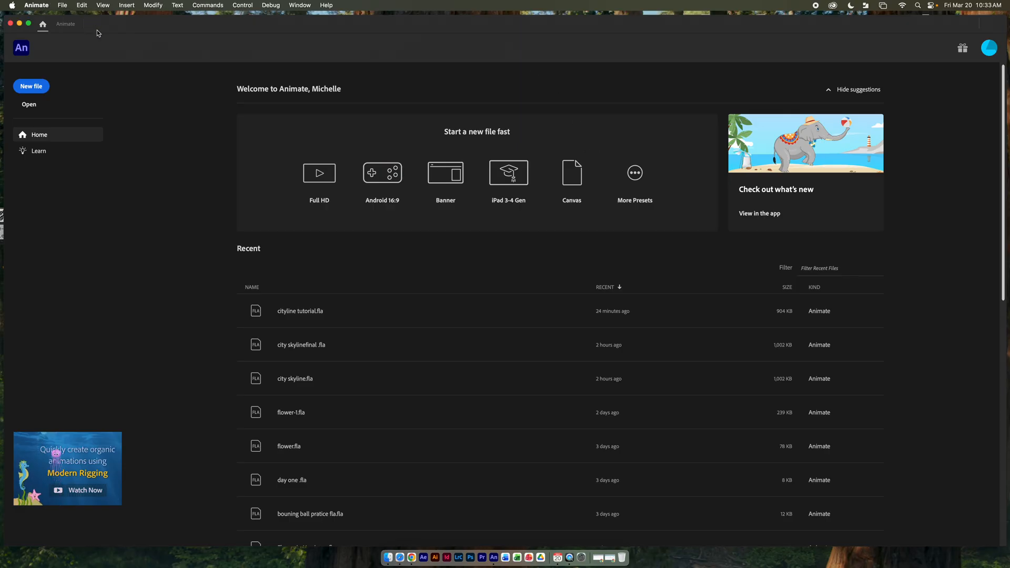
pyautogui.click(63, 6)
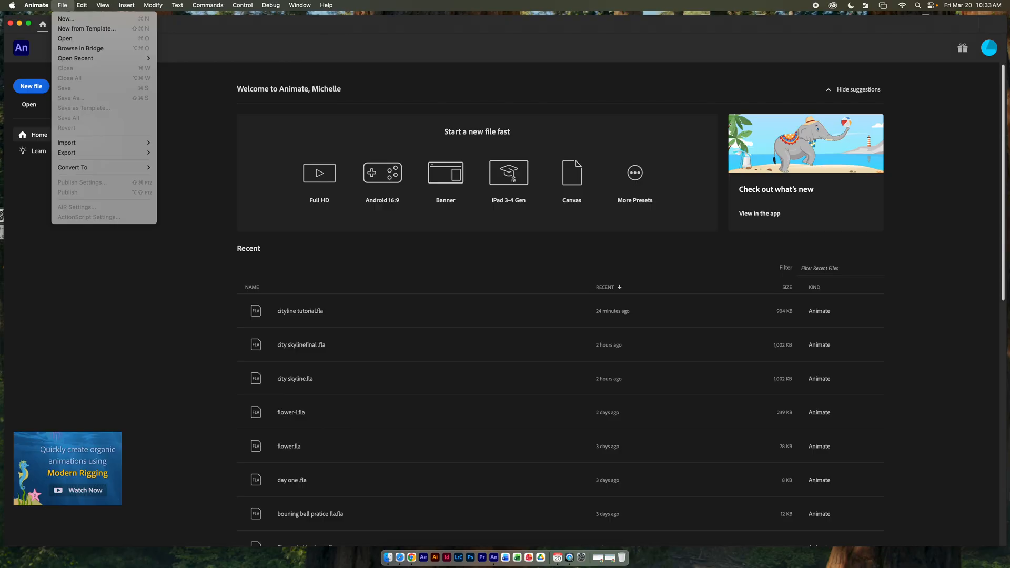
pyautogui.click(67, 19)
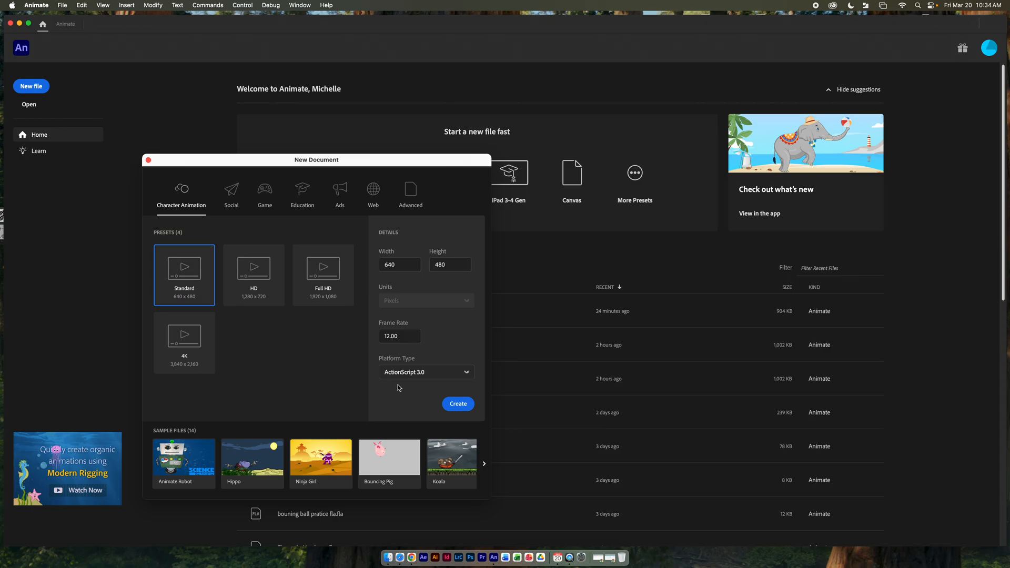
pyautogui.click(454, 405)
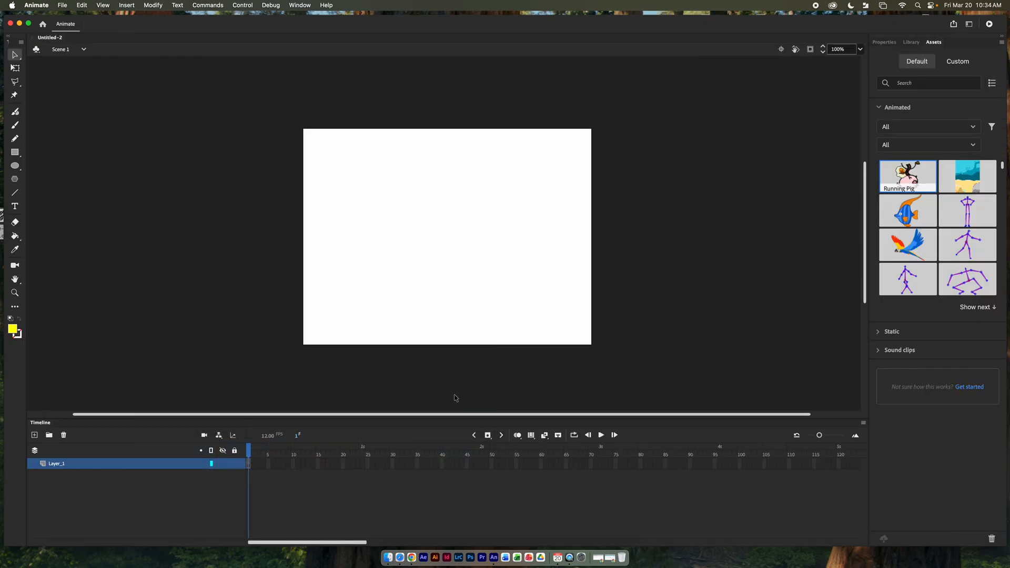
# Rename the document's only layer as sky
pyautogui.doubleClick(97, 464)
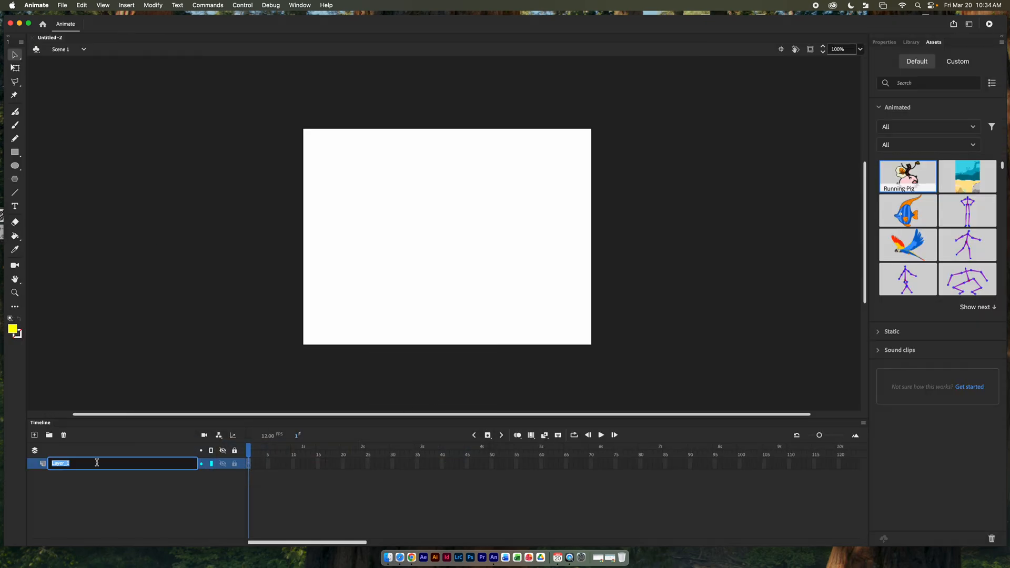
pyautogui.write('sky')
pyautogui.press('Return')
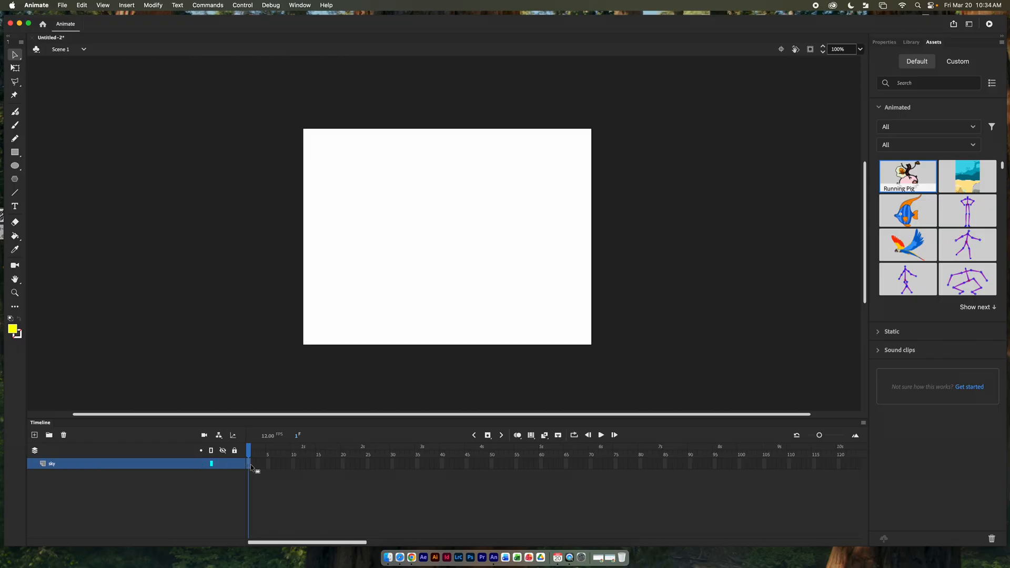
# Draw a rectangle covering slightly more than the stage's upper half on the sky layer and fill it with cyan #00FFFF
pyautogui.click(15, 152)
pyautogui.moveTo(296, 118); pyautogui.dragTo(609, 247)
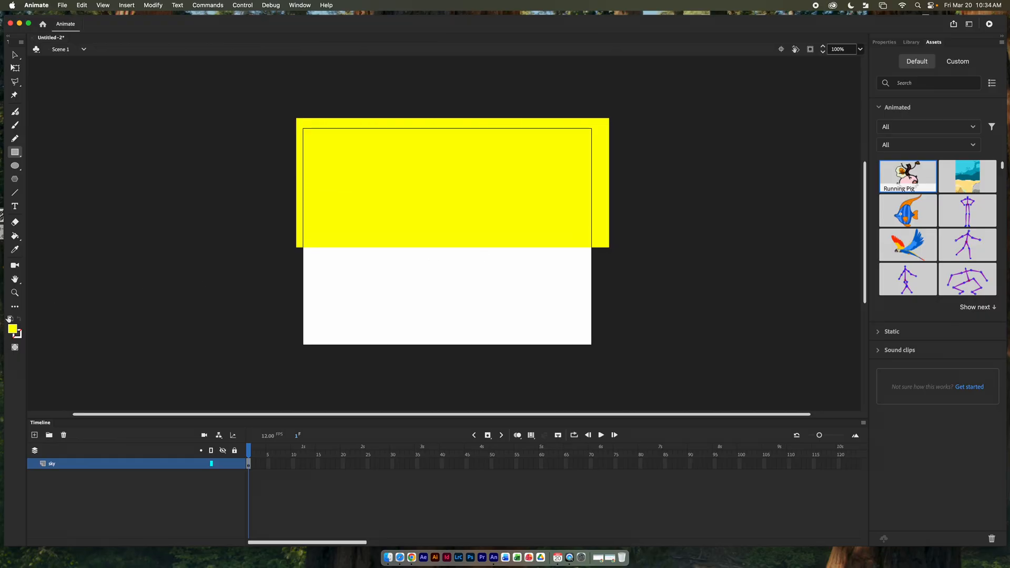
pyautogui.click(15, 331)
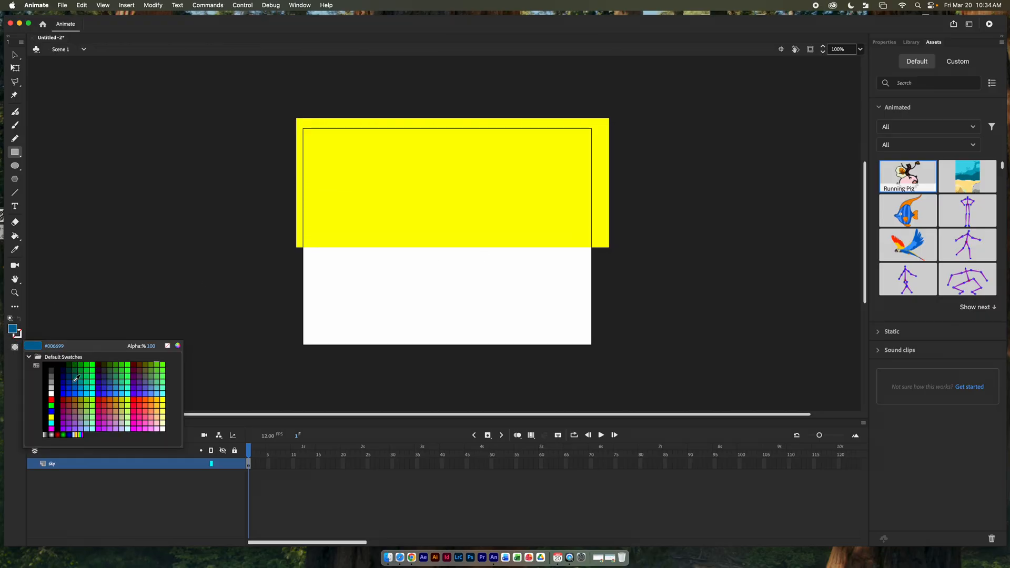
pyautogui.click(94, 392)
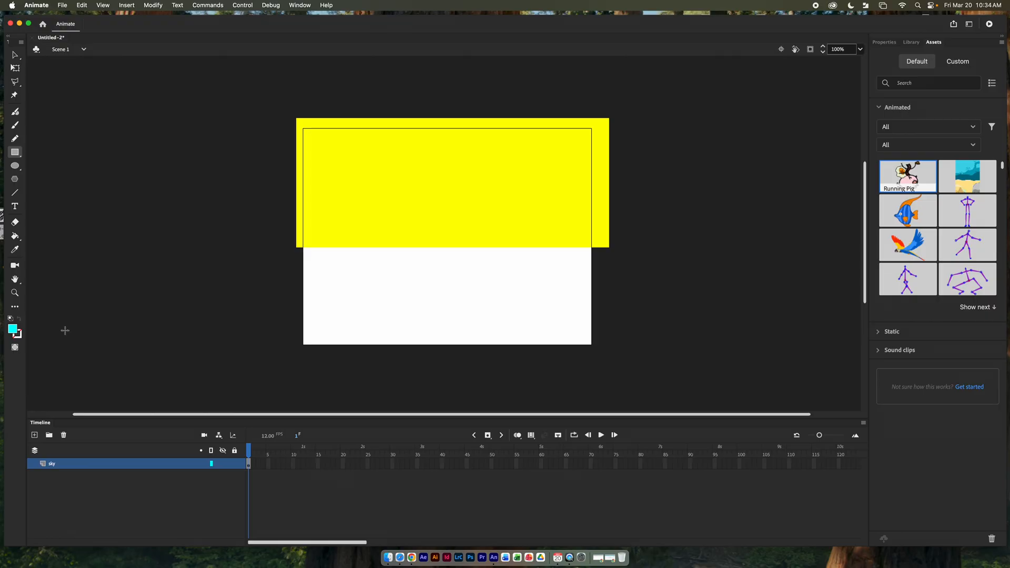
pyautogui.click(15, 55)
pyautogui.click(475, 168)
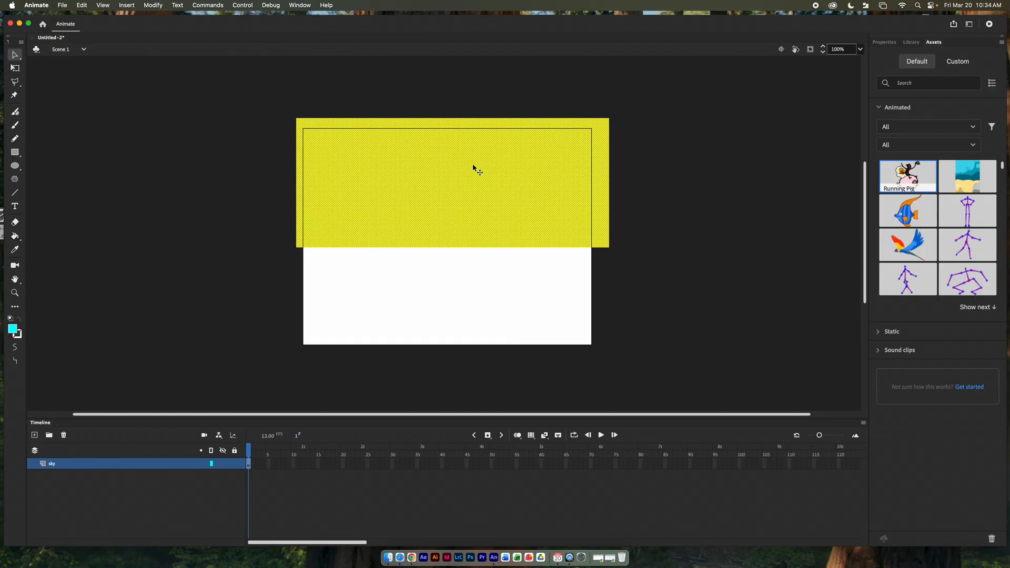
pyautogui.click(13, 330)
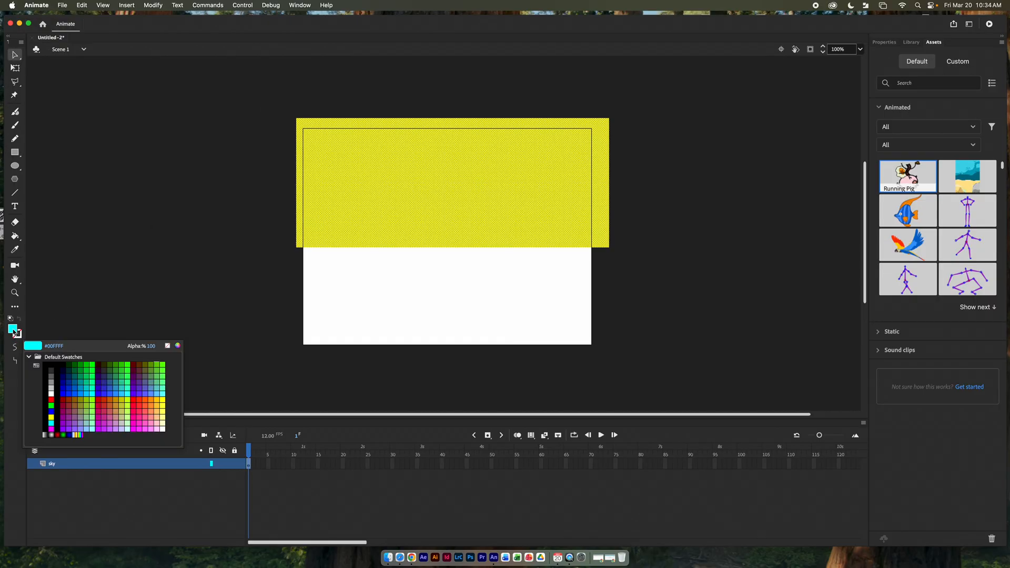
pyautogui.click(93, 393)
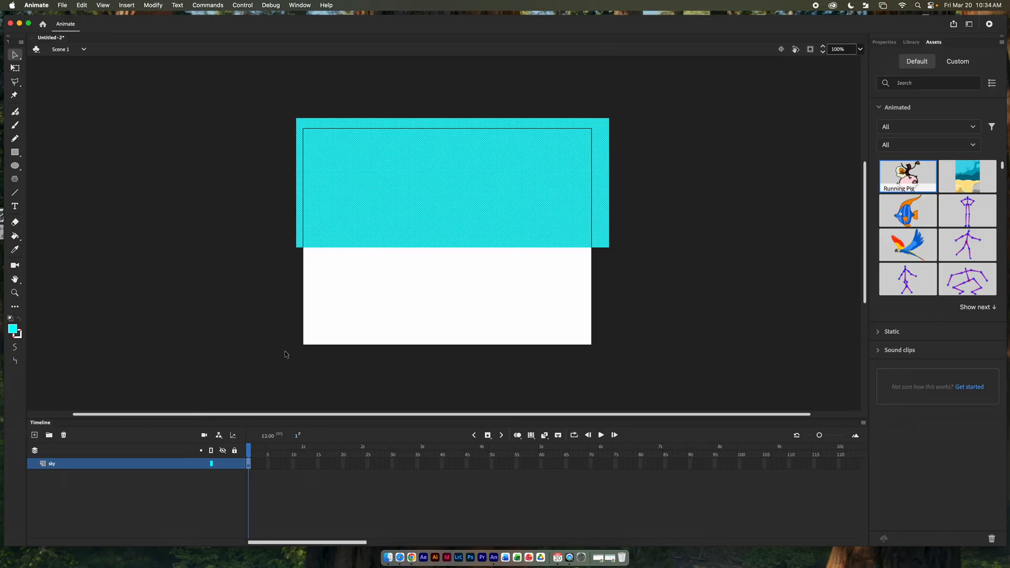
# Insert a keyframe at frame 100 of the sky layer and recolor the rectangle there dark blue-violet #330099
pyautogui.click(740, 463)
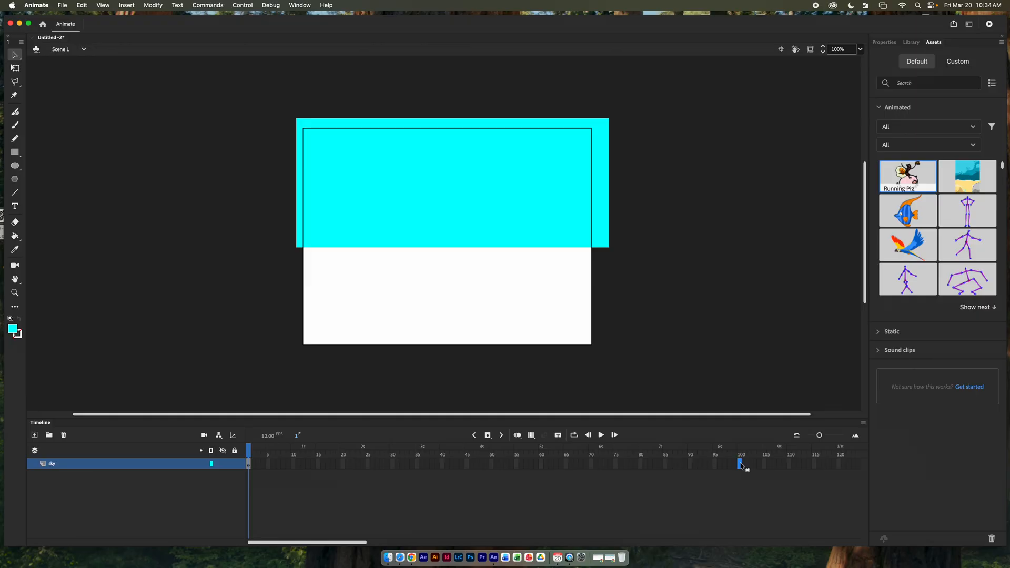
pyautogui.rightClick(741, 466)
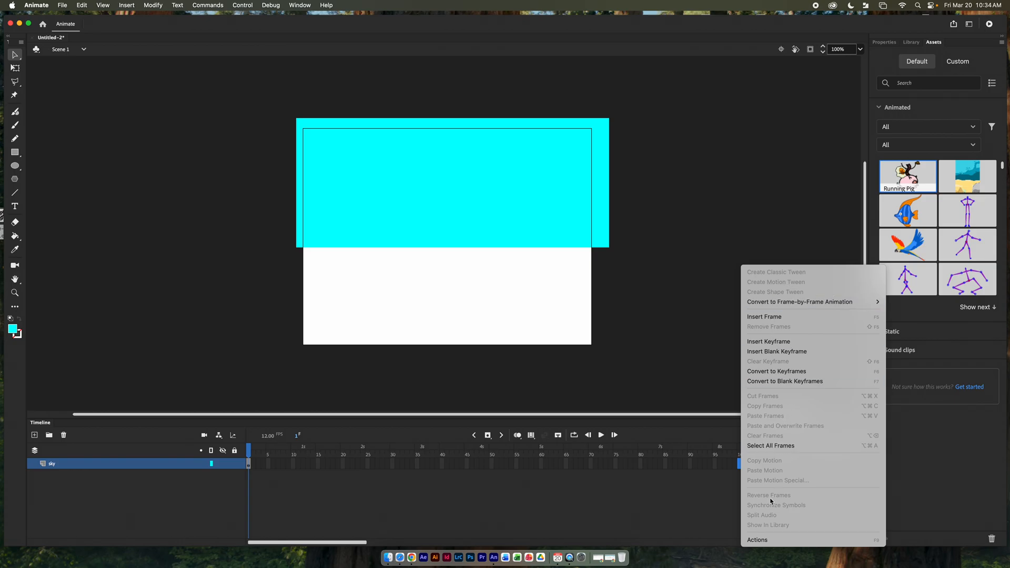
pyautogui.click(781, 341)
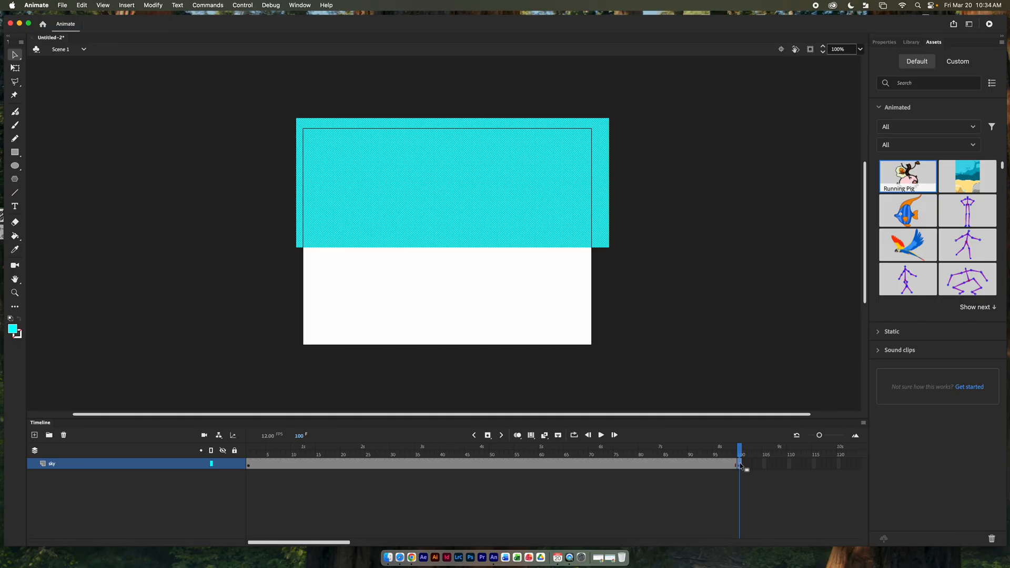
pyautogui.click(13, 330)
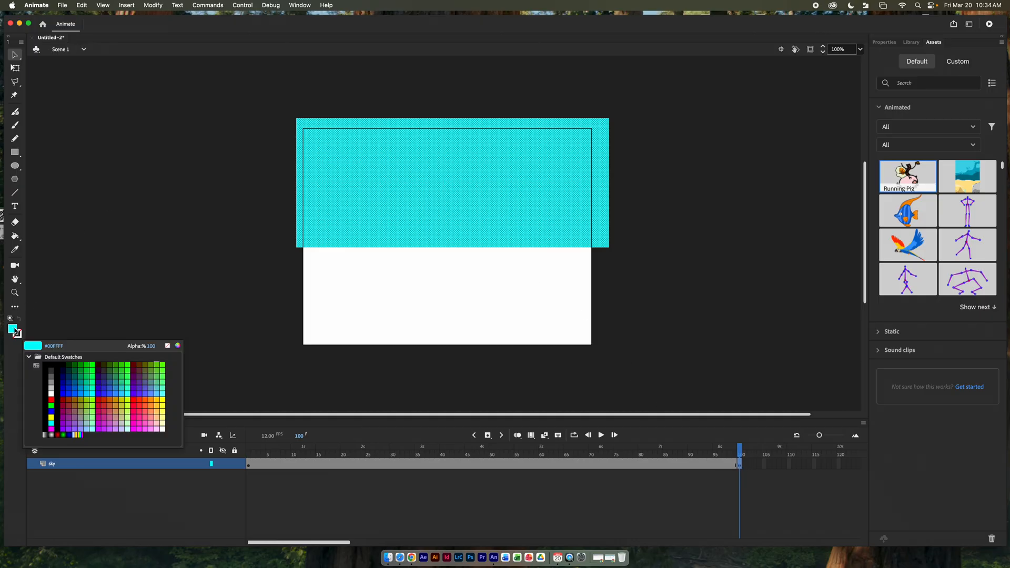
pyautogui.click(99, 382)
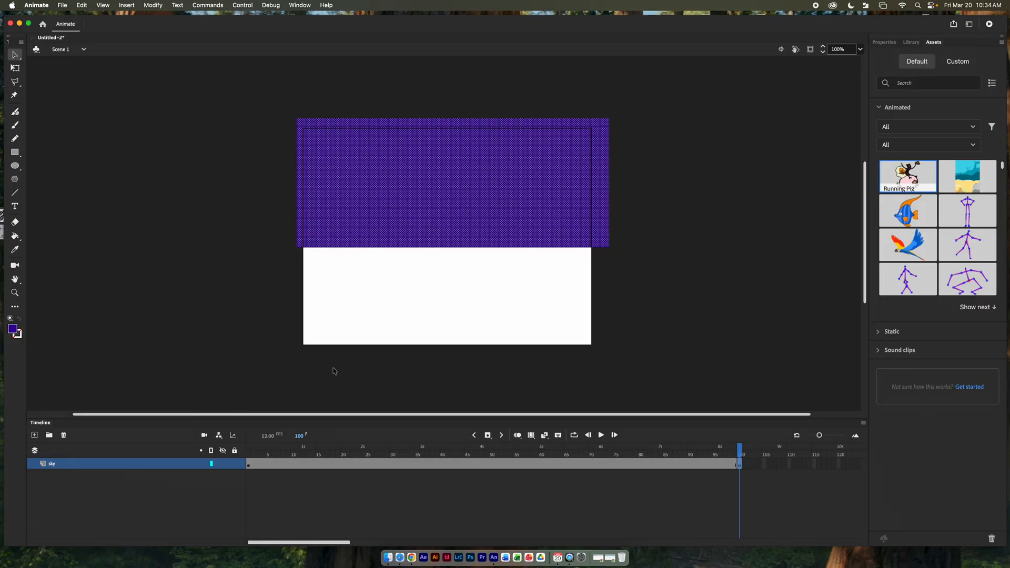
# Insert a keyframe at frame 50 of the sky layer, recolor its rectangle purple #9900CC, and scrub to frame 100
pyautogui.click(492, 465)
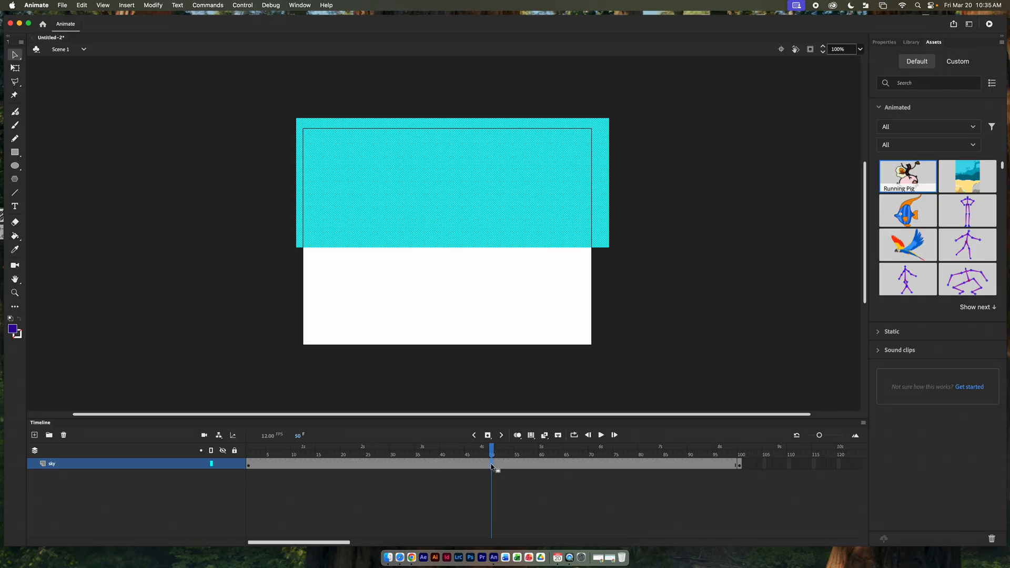
pyautogui.rightClick(492, 465)
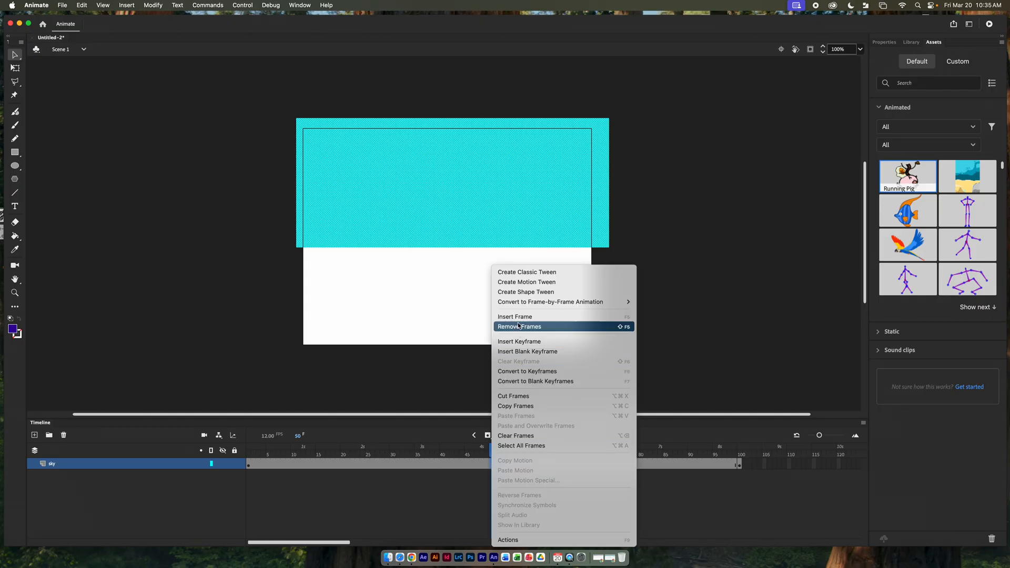
pyautogui.click(523, 341)
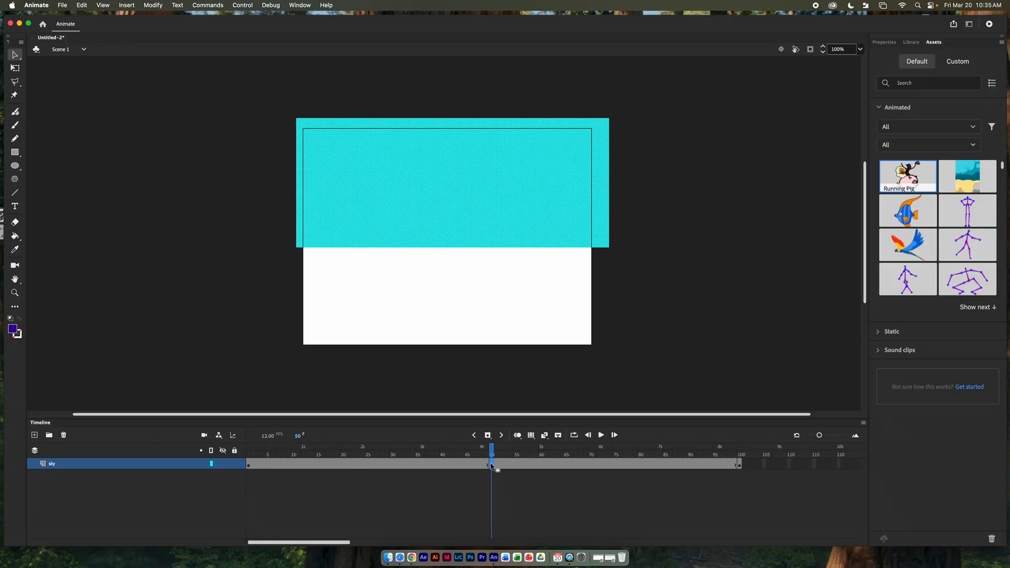
pyautogui.click(14, 330)
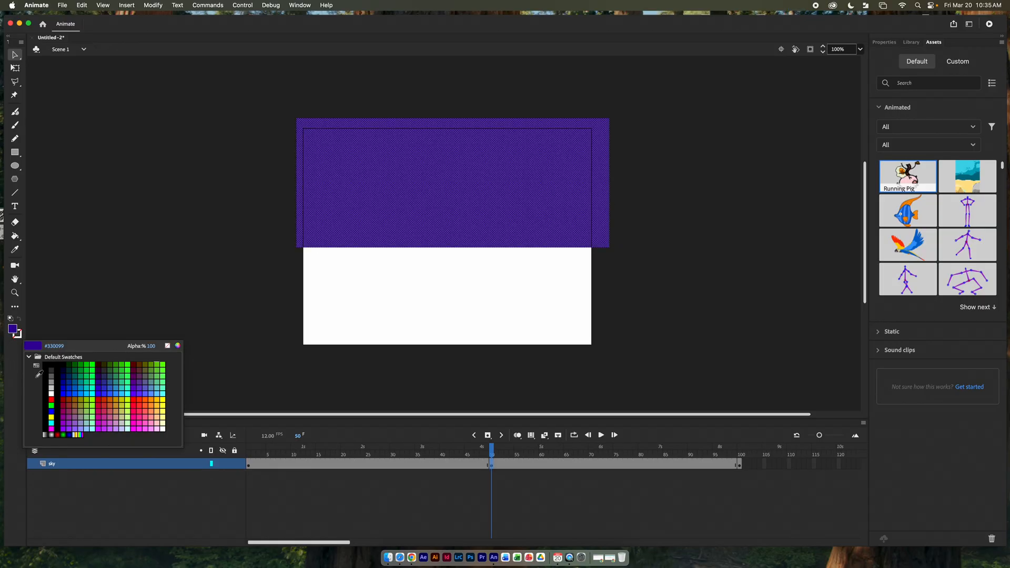
pyautogui.click(65, 421)
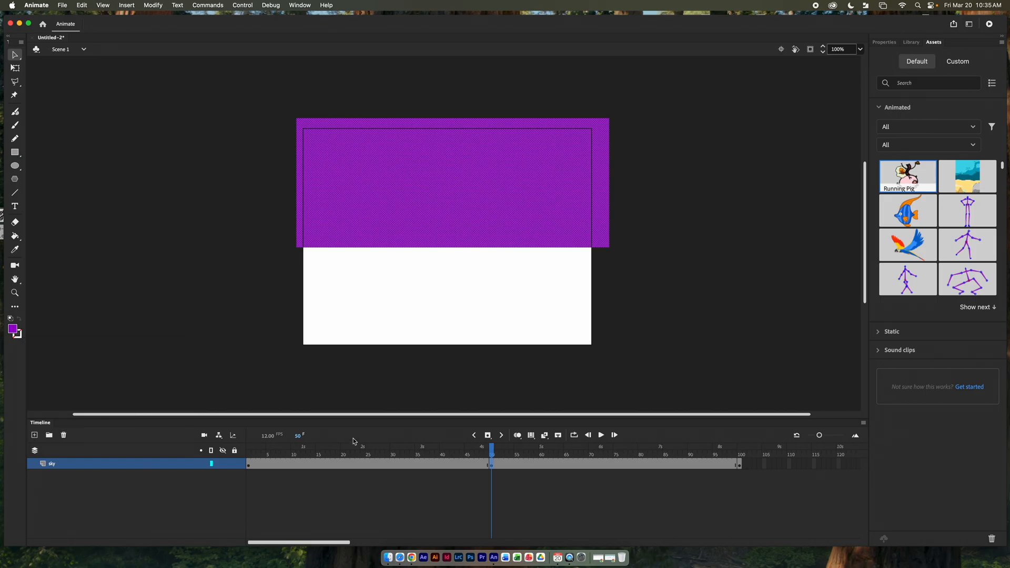
pyautogui.moveTo(492, 448); pyautogui.dragTo(750, 441)
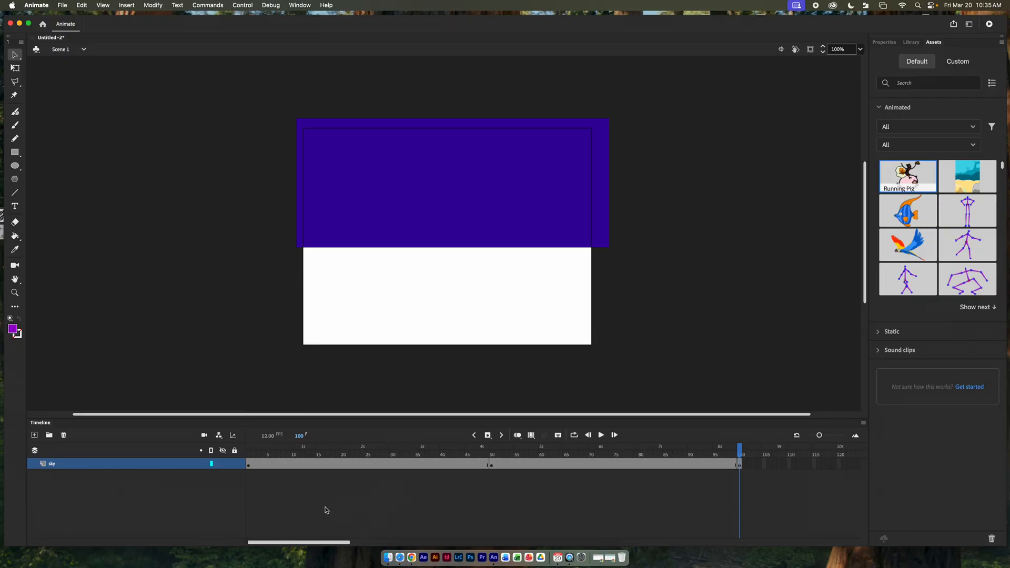
# Create shape tweens on the sky layer between frames 1, 50 and 100, and play the color change
pyautogui.click(352, 466)
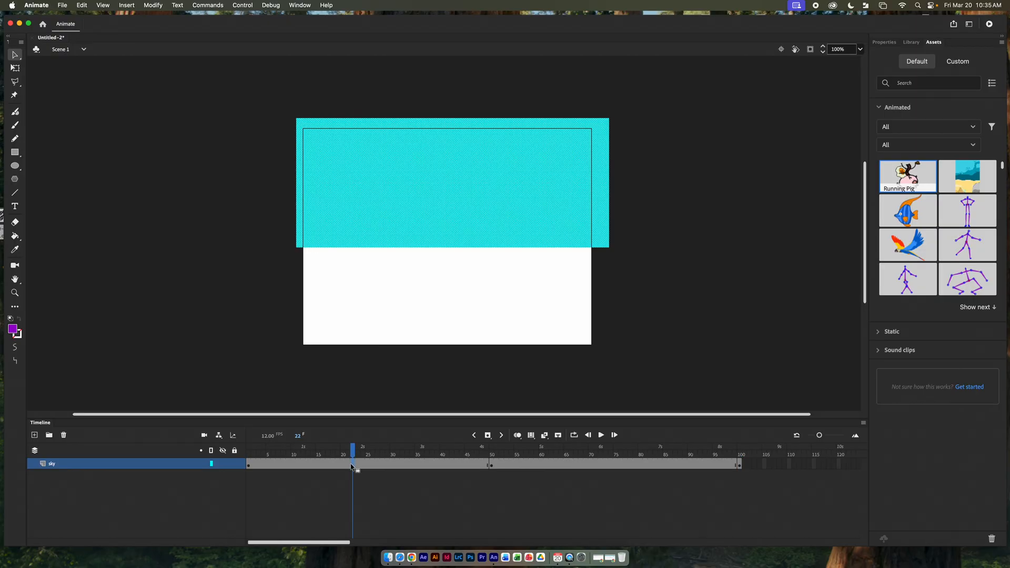
pyautogui.rightClick(352, 466)
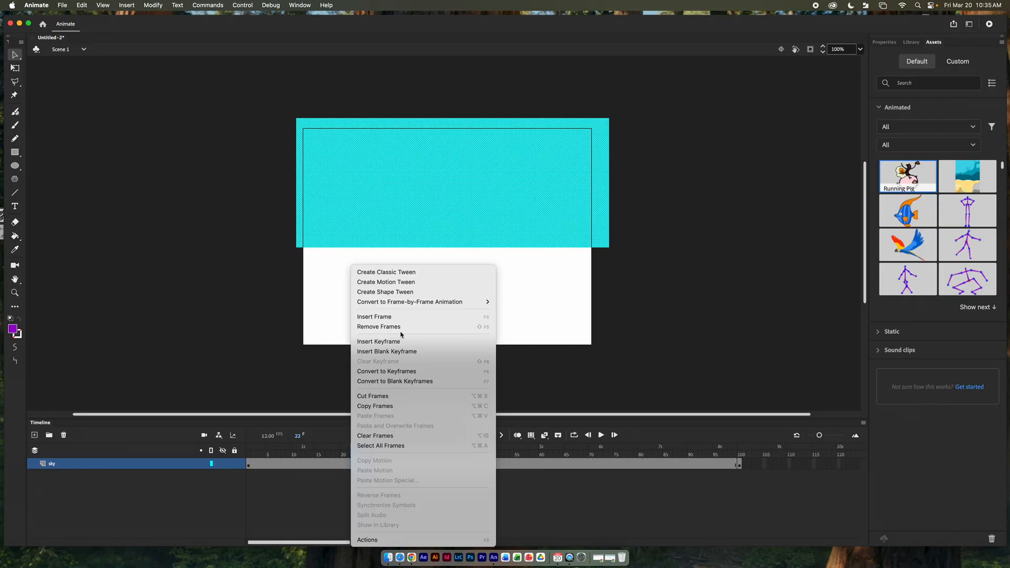
pyautogui.click(401, 293)
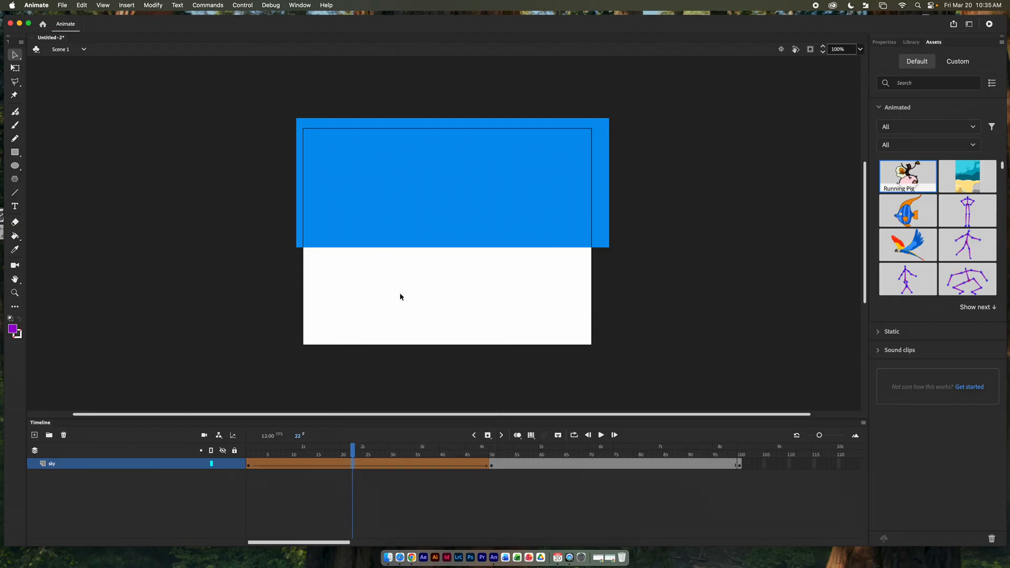
pyautogui.click(635, 465)
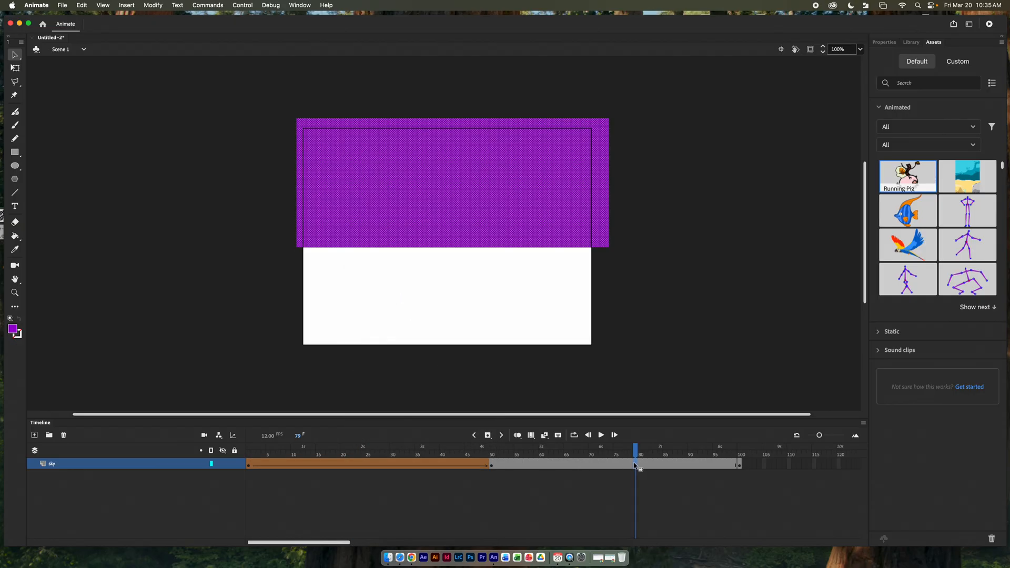
pyautogui.click(126, 4)
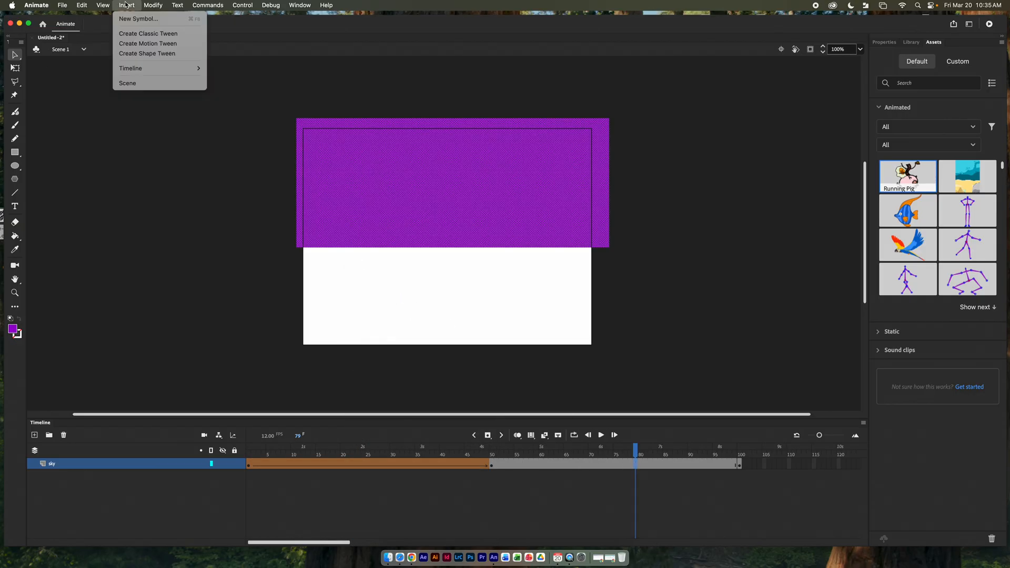
pyautogui.click(138, 54)
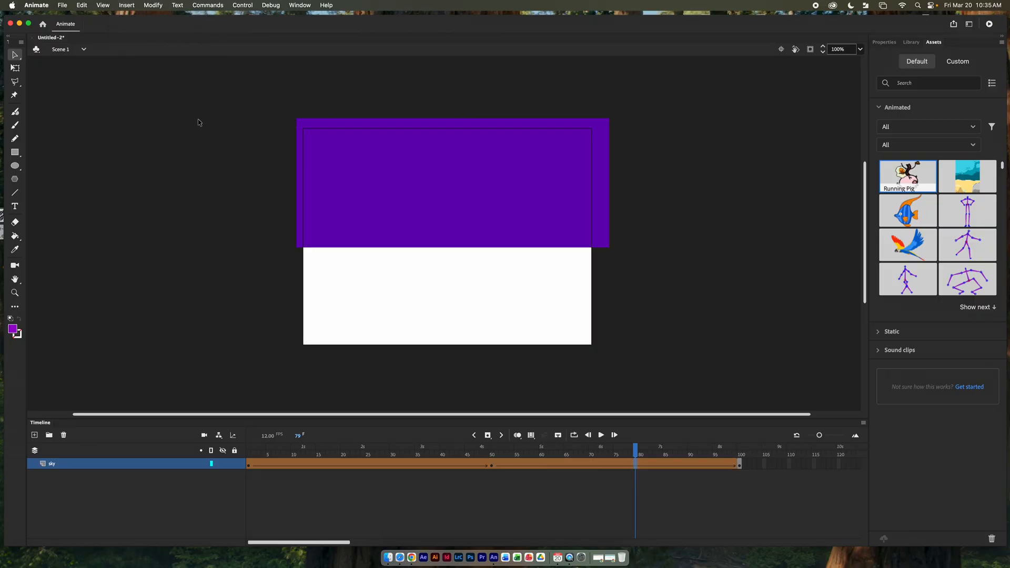
pyautogui.click(602, 436)
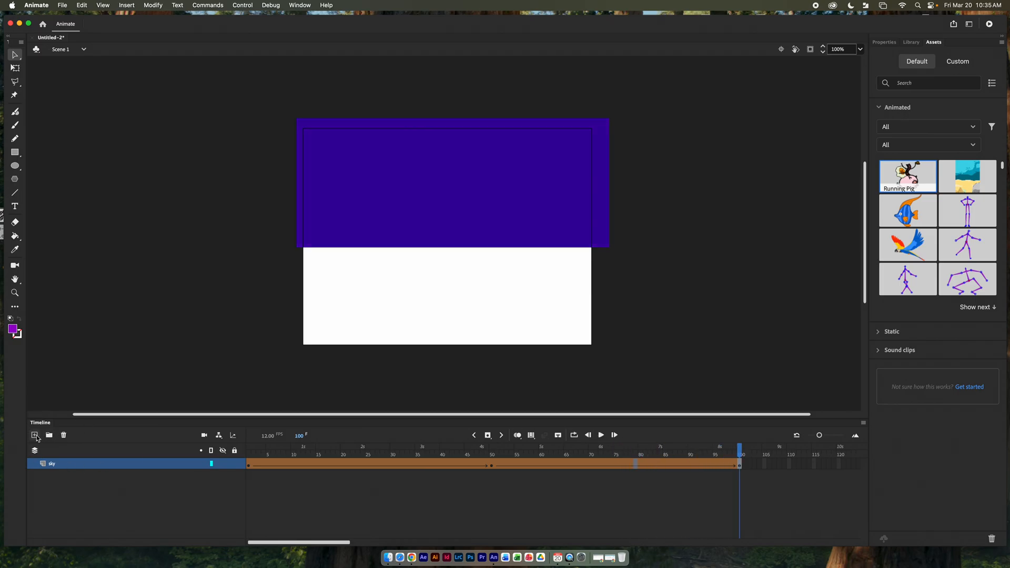
# Add a new layer named ground above the sky layer and lock the sky layer
pyautogui.click(34, 435)
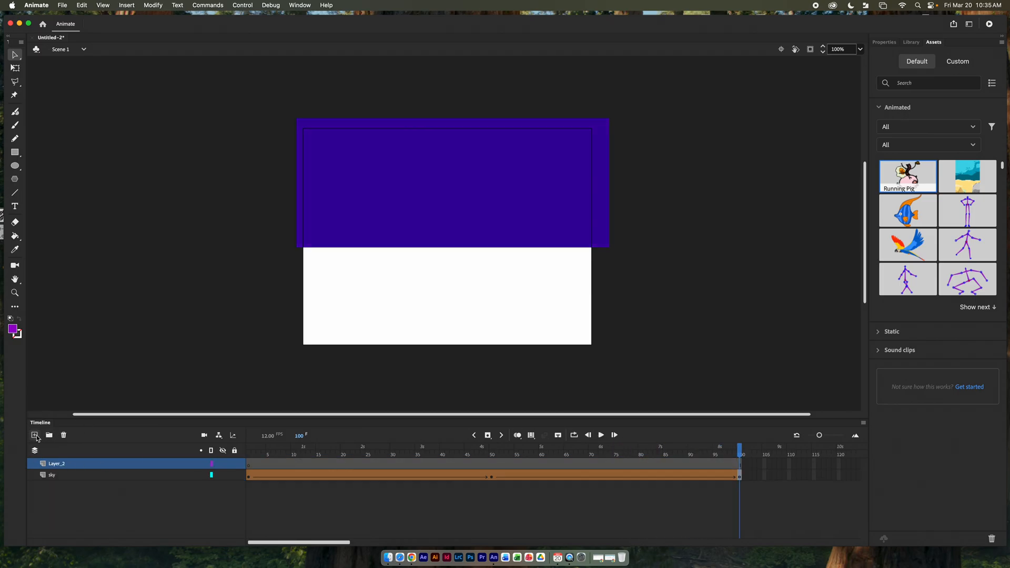
pyautogui.doubleClick(65, 463)
pyautogui.write('a')
pyautogui.press('Return')
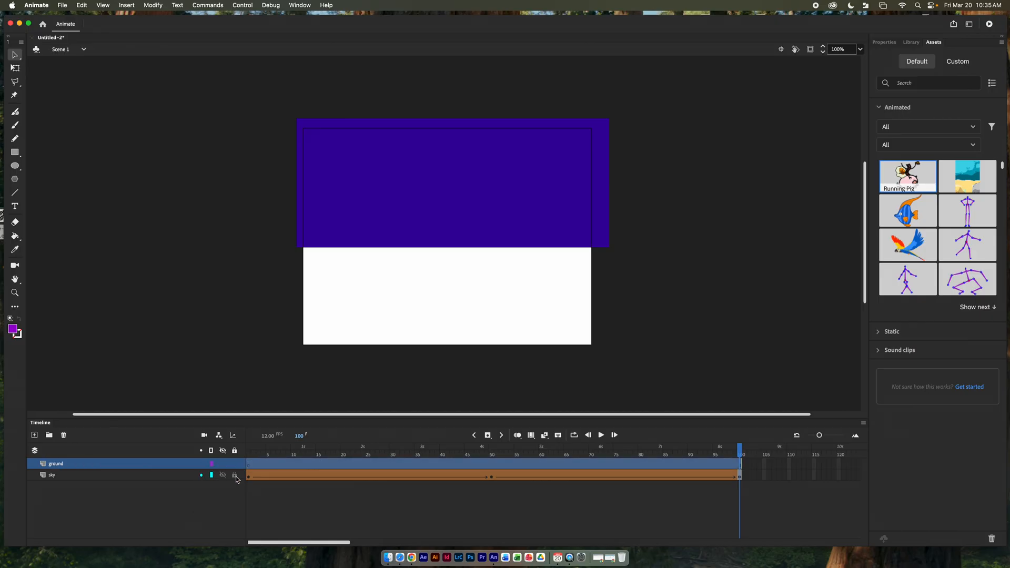
# Draw a bright green rectangle on the ground layer at frame 1, covering the stage below the sky and slightly past its edges
pyautogui.click(250, 469)
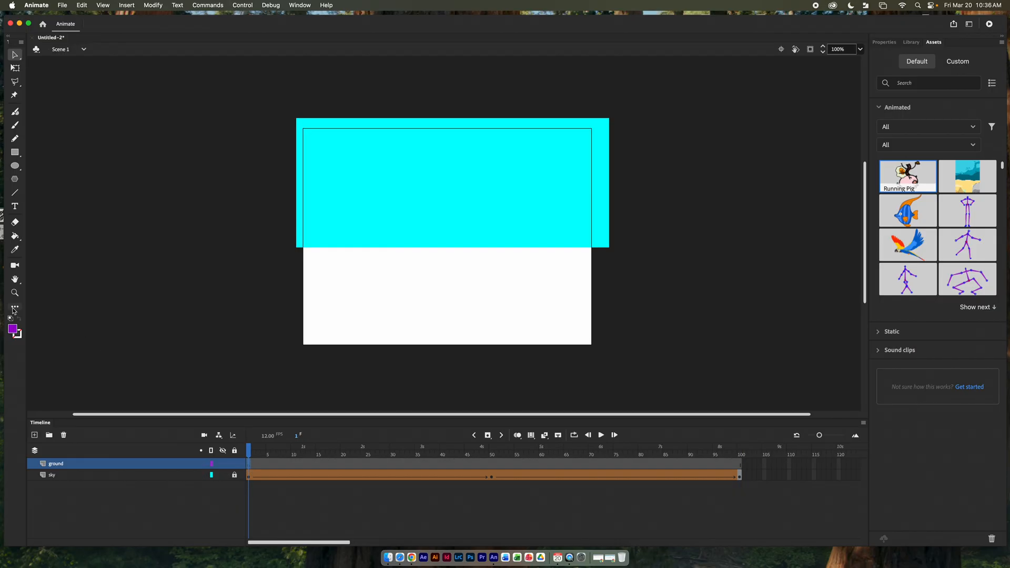
pyautogui.click(14, 331)
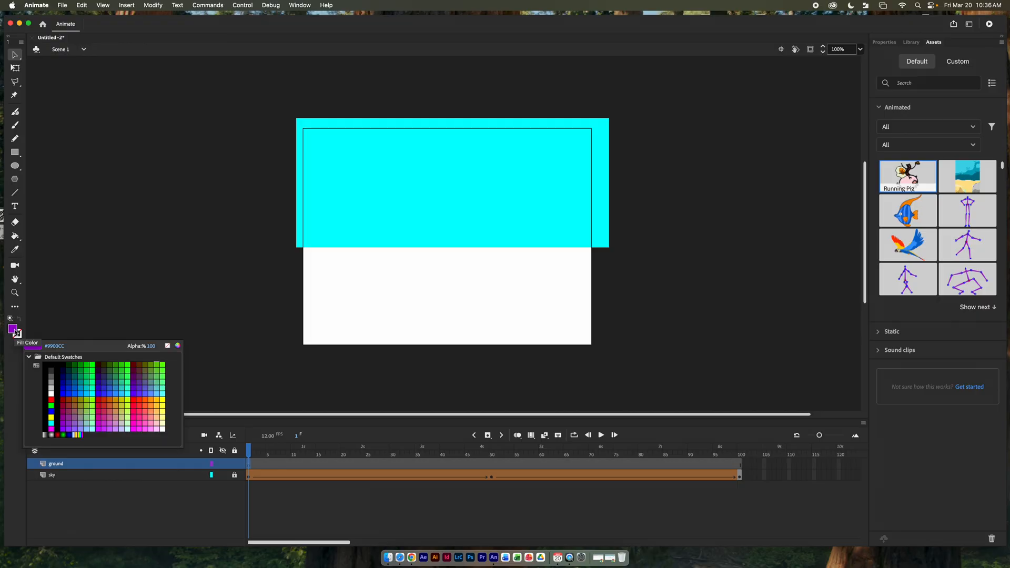
pyautogui.click(95, 363)
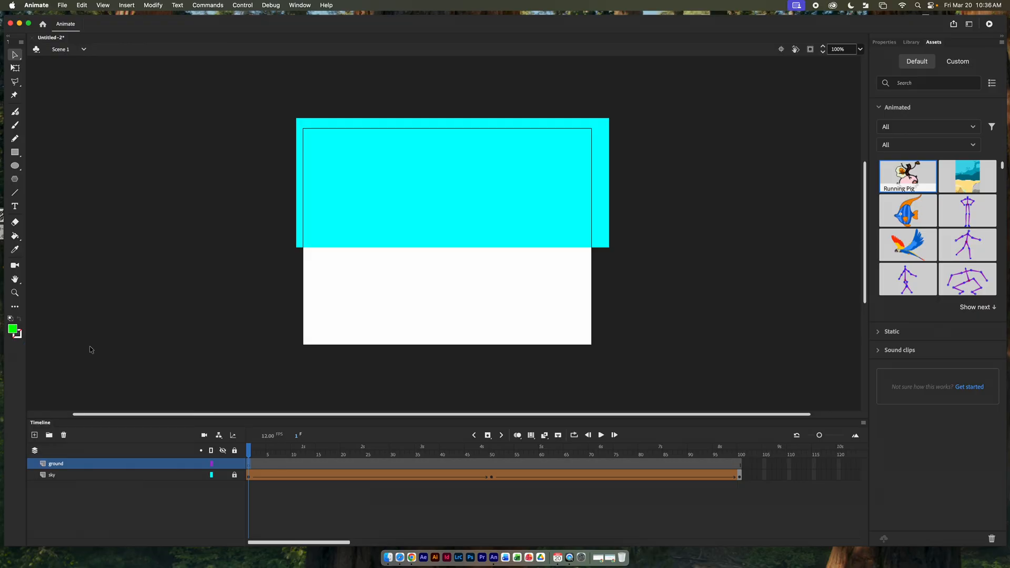
pyautogui.click(12, 152)
pyautogui.moveTo(293, 248)
pyautogui.mouseDown()
pyautogui.moveTo(333, 285)
pyautogui.moveTo(508, 342)
pyautogui.moveTo(611, 353)
pyautogui.mouseUp()
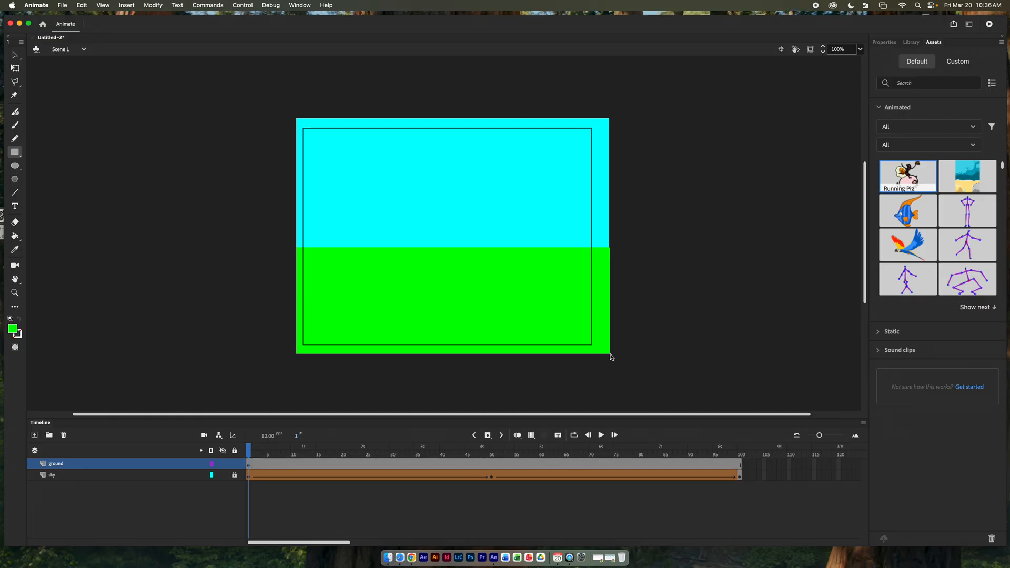
# Insert a keyframe at frame 100 of the ground layer and recolor the ground rectangle there dark green
pyautogui.click(248, 467)
pyautogui.click(740, 464)
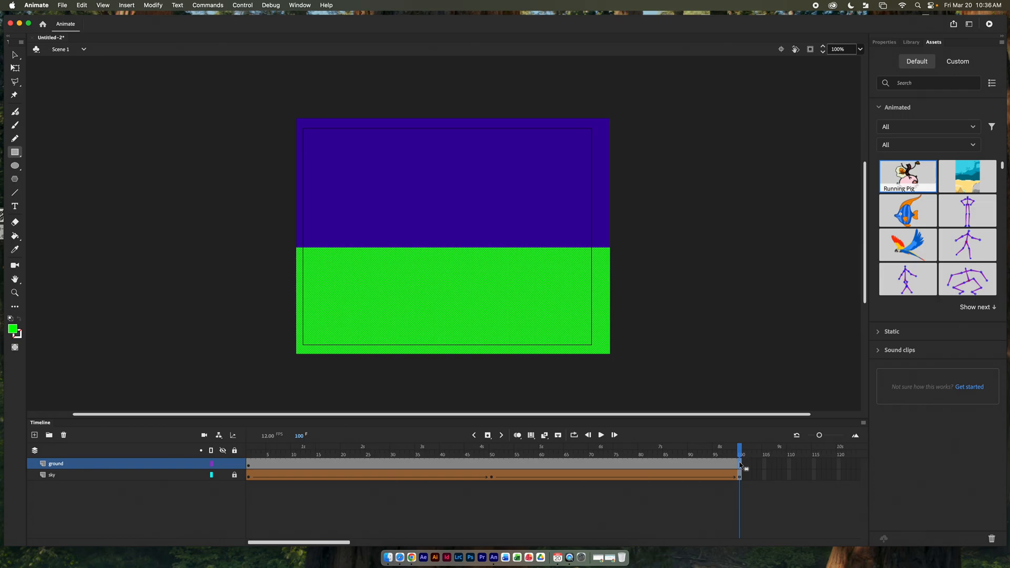
pyautogui.rightClick(741, 464)
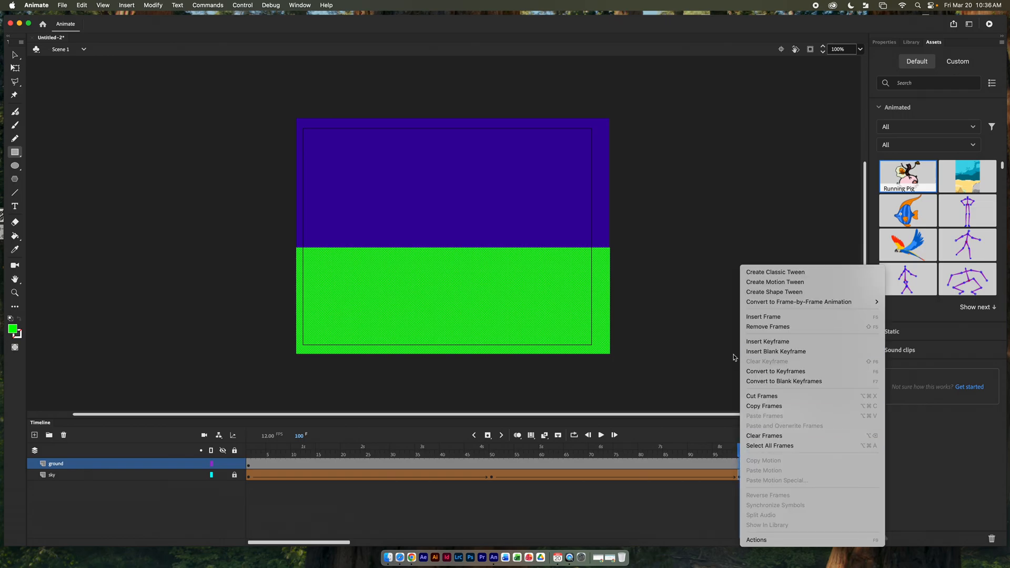
pyautogui.click(749, 343)
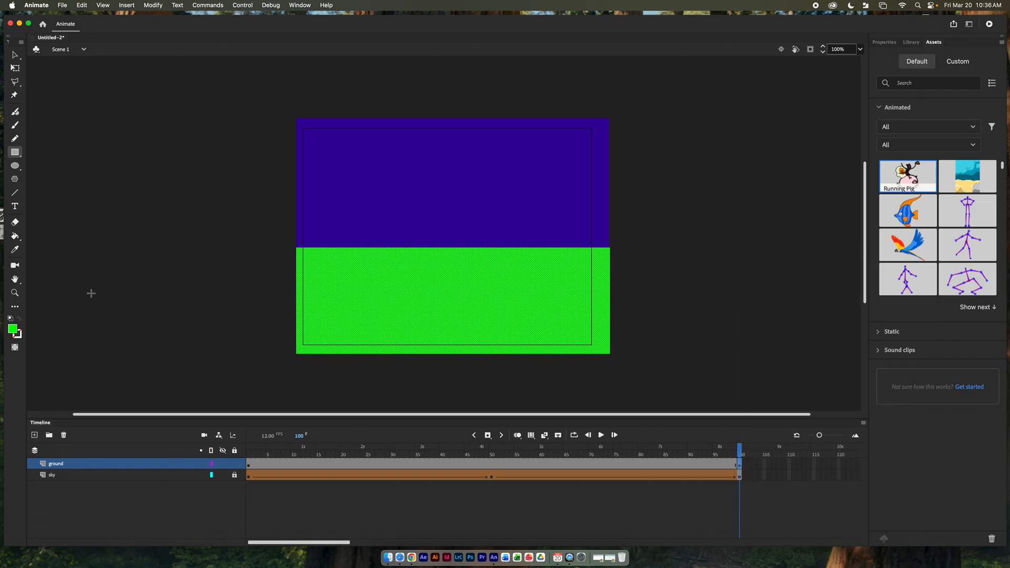
pyautogui.click(12, 331)
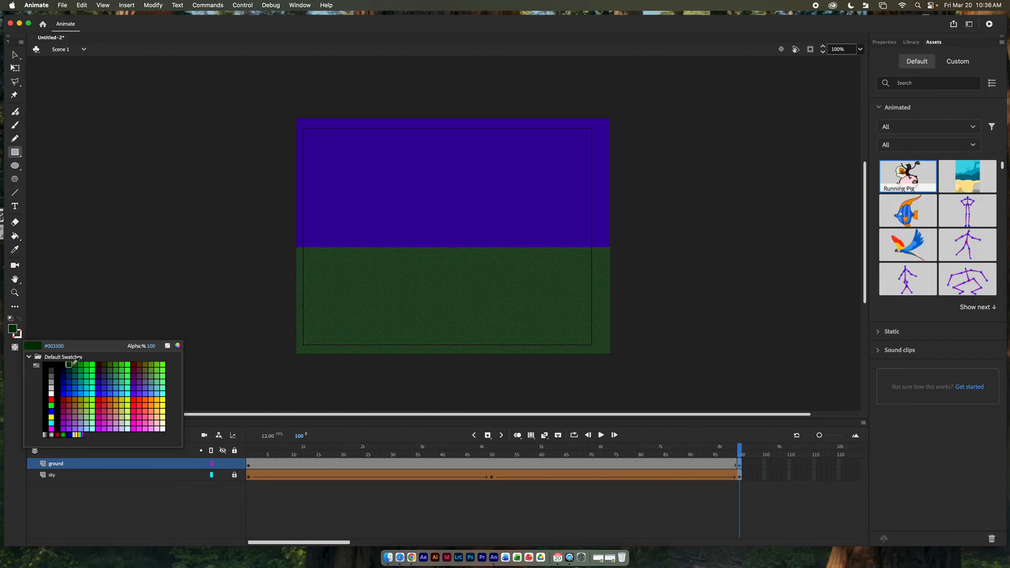
pyautogui.click(75, 364)
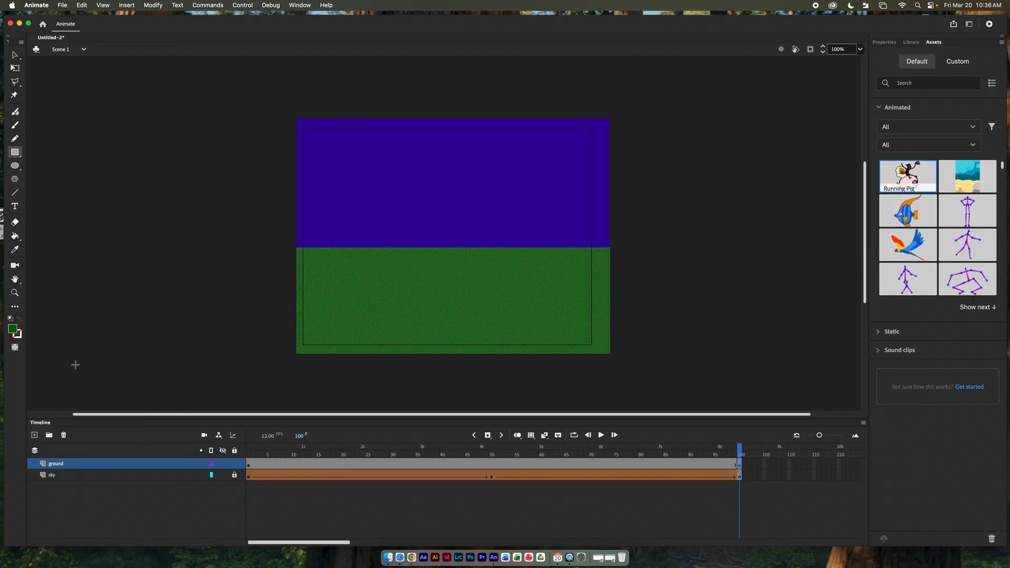
# Create a shape tween on the ground layer between frames 1 and 100, and play the animation
pyautogui.click(473, 468)
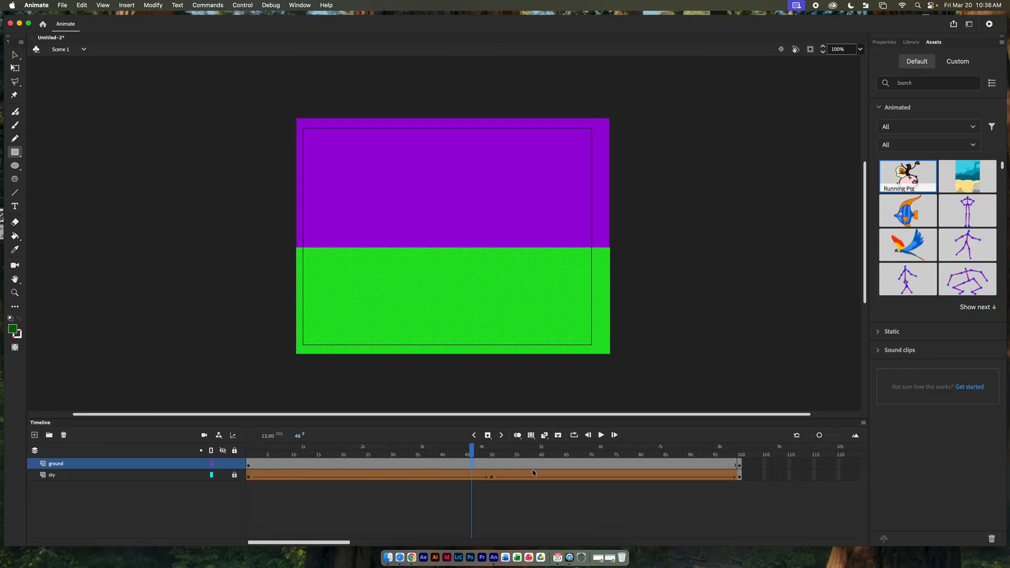
pyautogui.rightClick(472, 467)
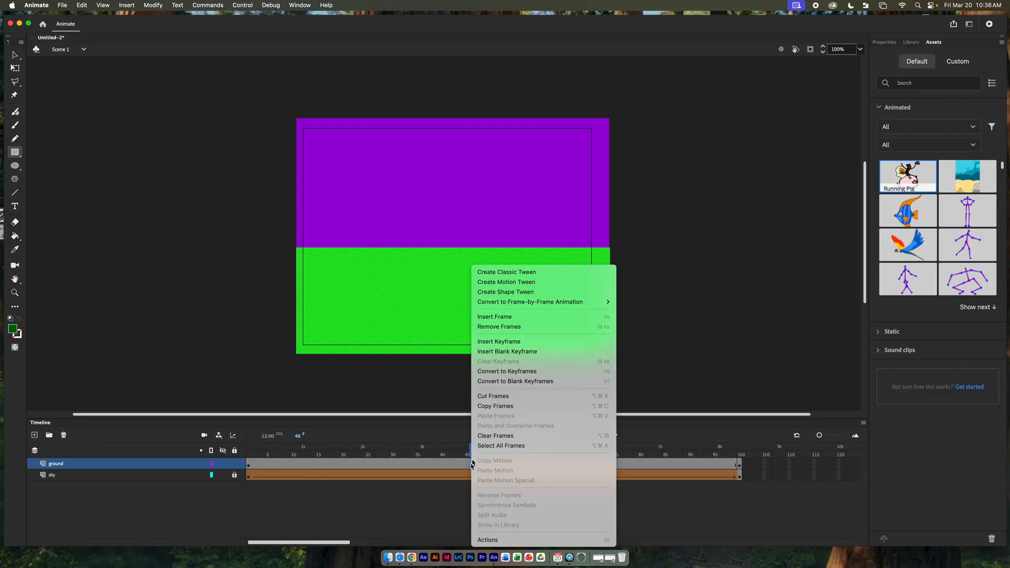
pyautogui.click(491, 292)
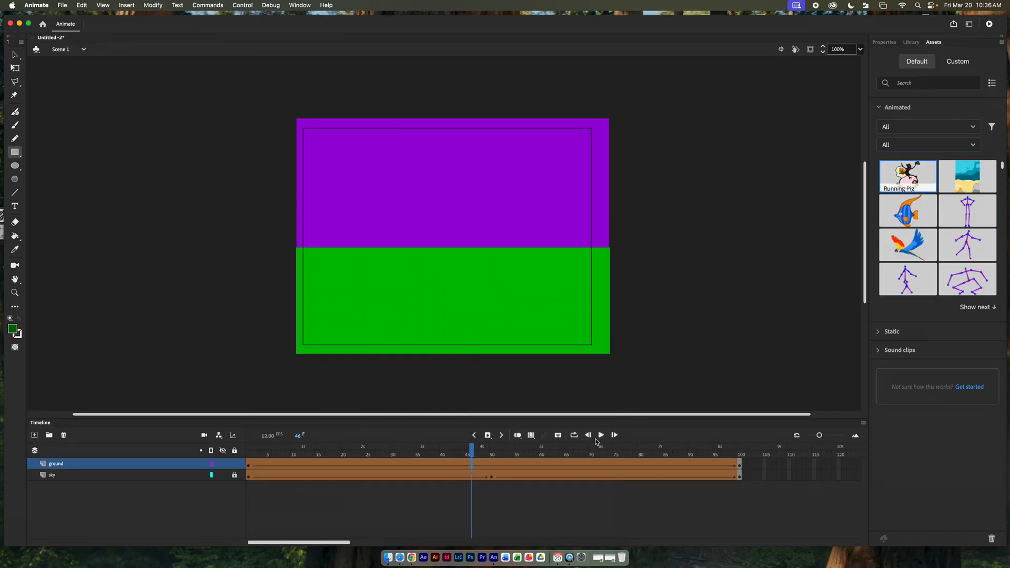
pyautogui.click(601, 436)
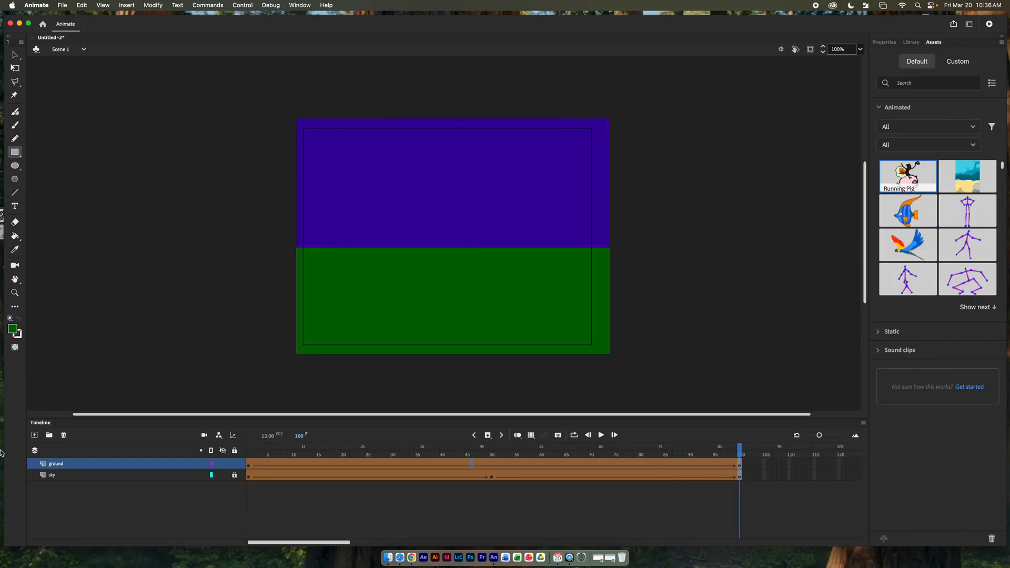
# Add a new layer named skyline above the ground layer
pyautogui.click(34, 435)
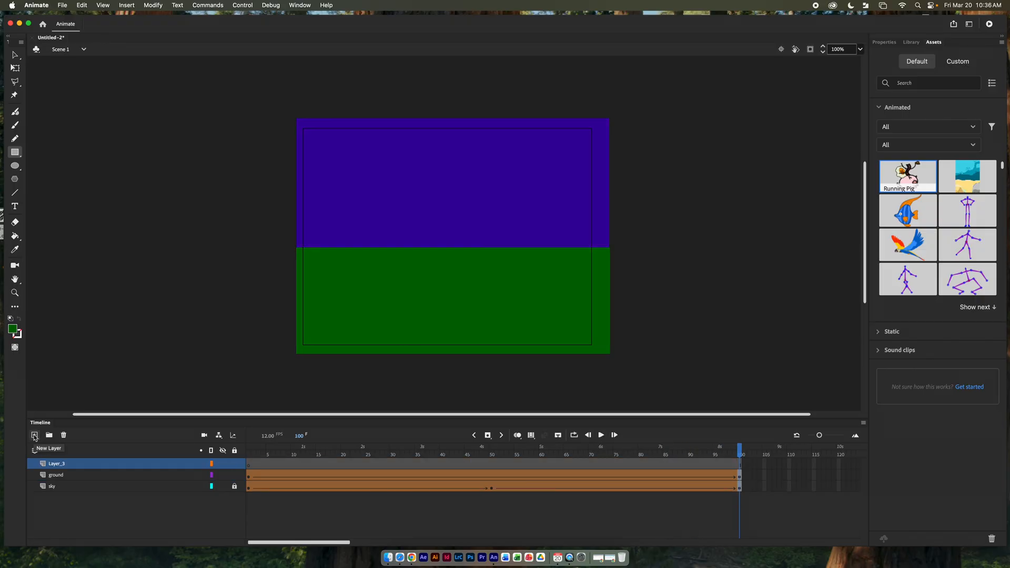
pyautogui.doubleClick(52, 465)
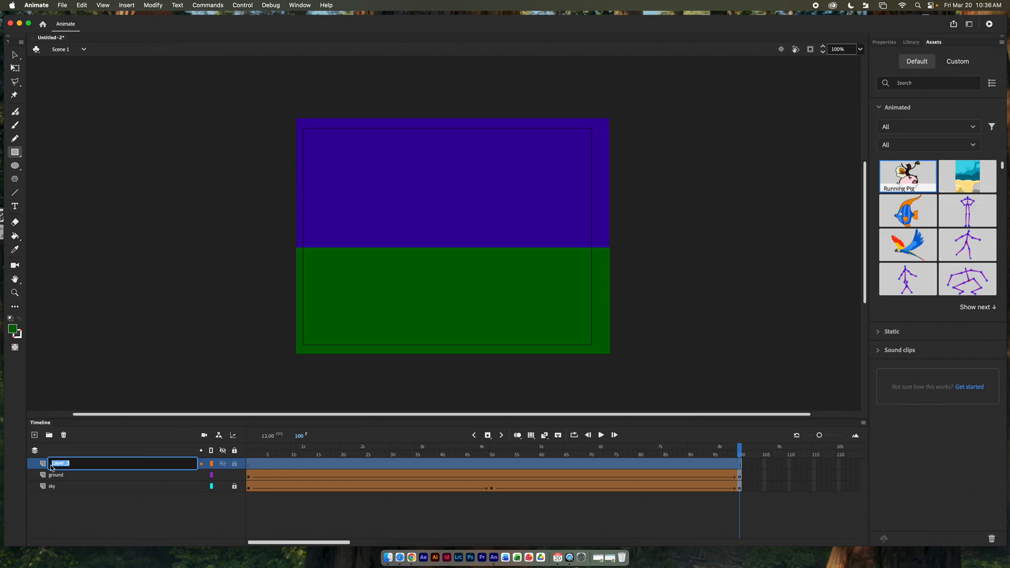
pyautogui.write('skyline')
pyautogui.press('Return')
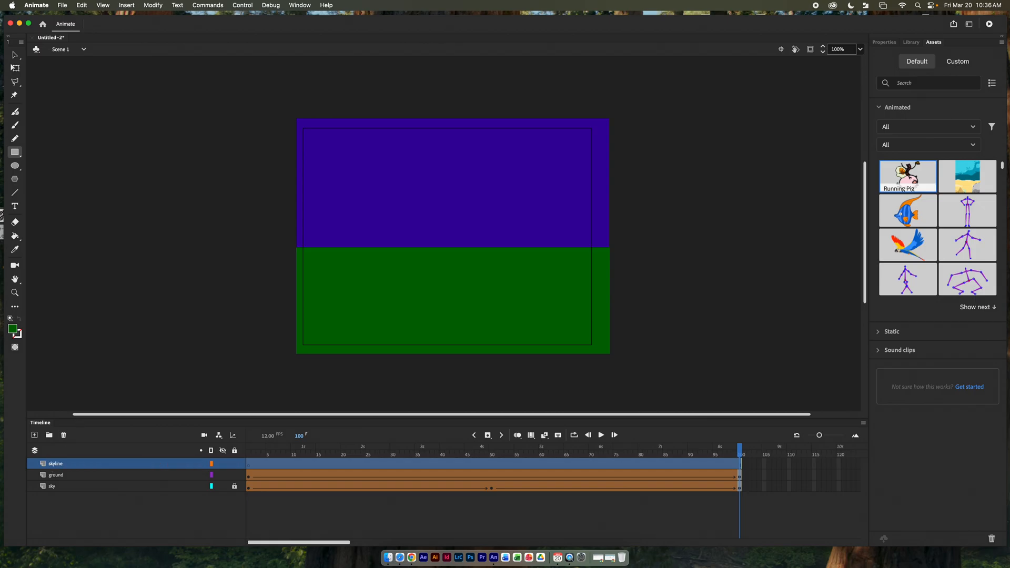
# Draw four adjoining black rectangles of varying heights on the skyline layer at frame 1, as buildings from the sky's left edge to mid-stage
pyautogui.click(251, 466)
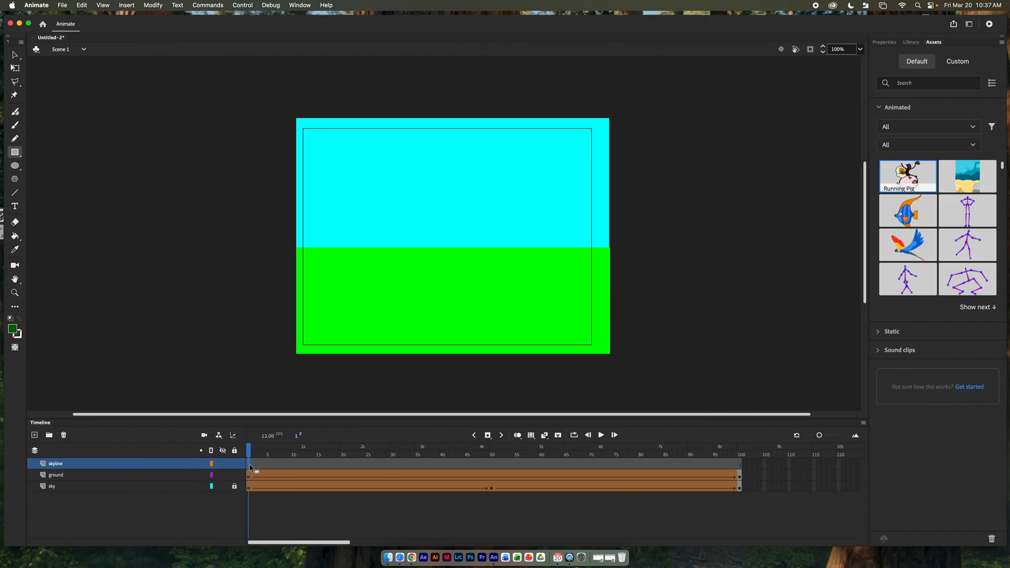
pyautogui.click(15, 152)
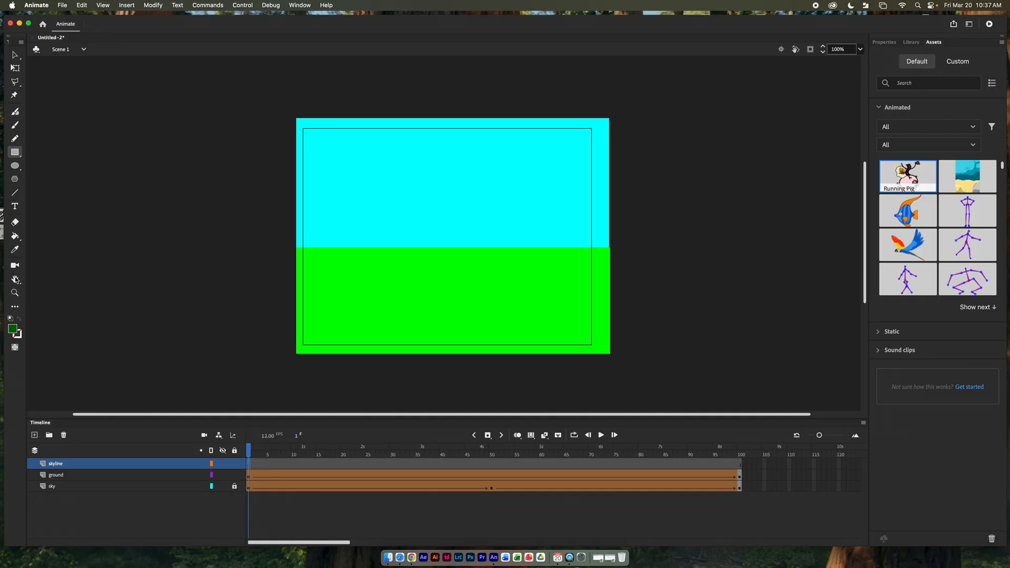
pyautogui.click(13, 330)
pyautogui.click(51, 364)
pyautogui.click(53, 362)
pyautogui.moveTo(296, 165); pyautogui.dragTo(318, 248)
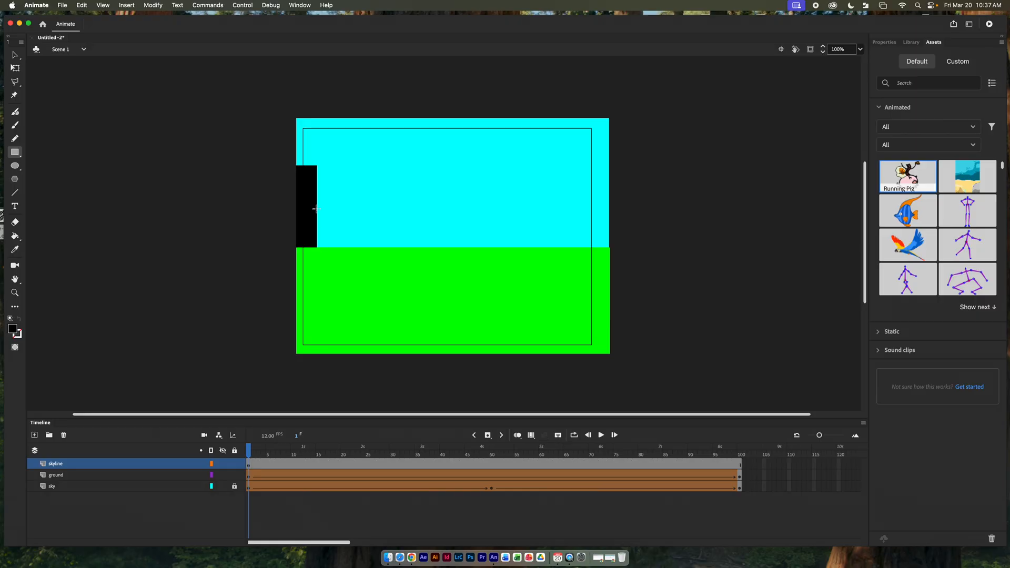
pyautogui.moveTo(315, 205); pyautogui.dragTo(364, 246)
pyautogui.moveTo(361, 174); pyautogui.dragTo(398, 247)
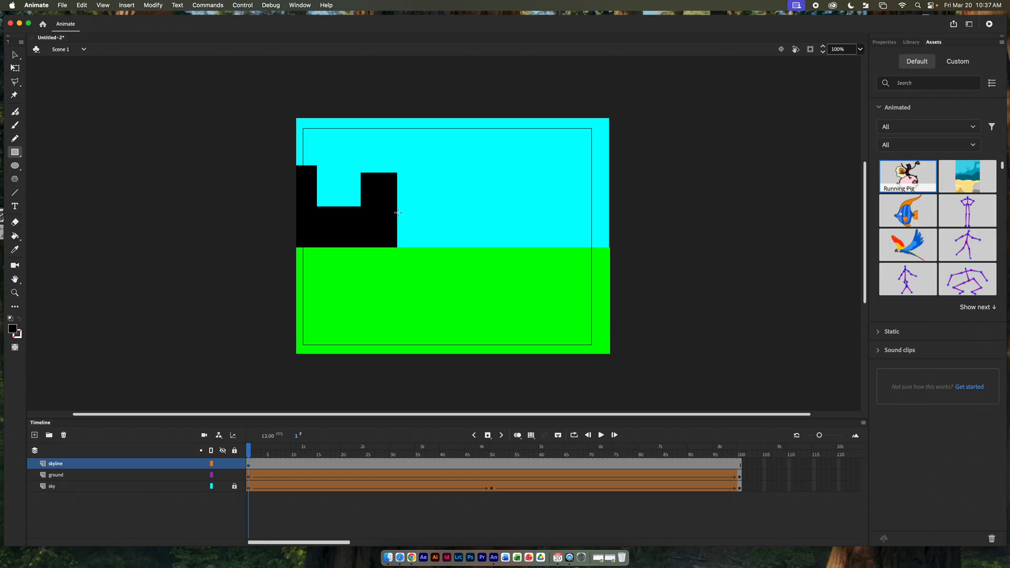
pyautogui.moveTo(398, 210); pyautogui.dragTo(435, 246)
# Stretch the black building shape slightly taller with Free Transform so its base overlaps the ground
pyautogui.click(15, 55)
pyautogui.click(413, 243)
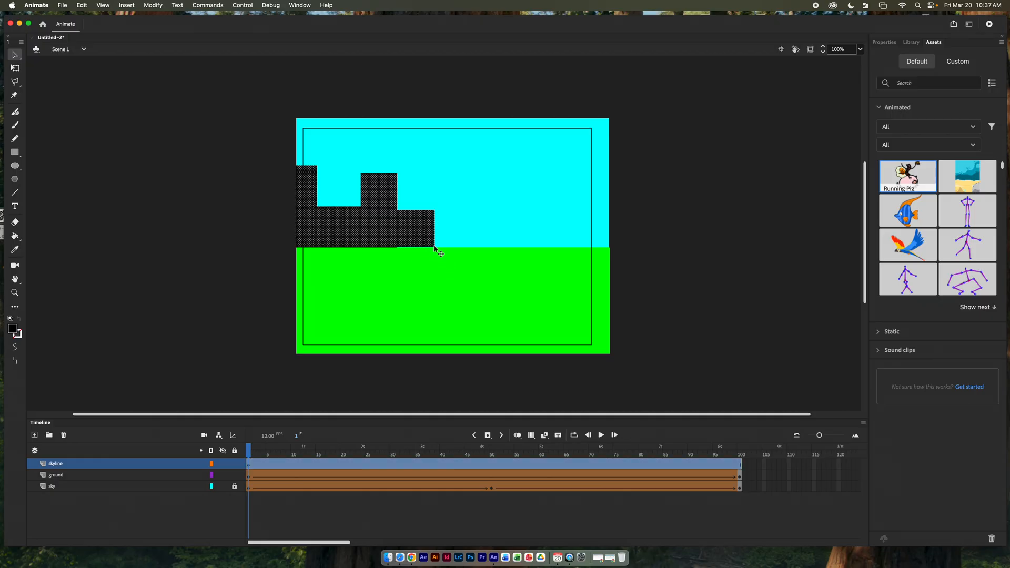
pyautogui.click(15, 68)
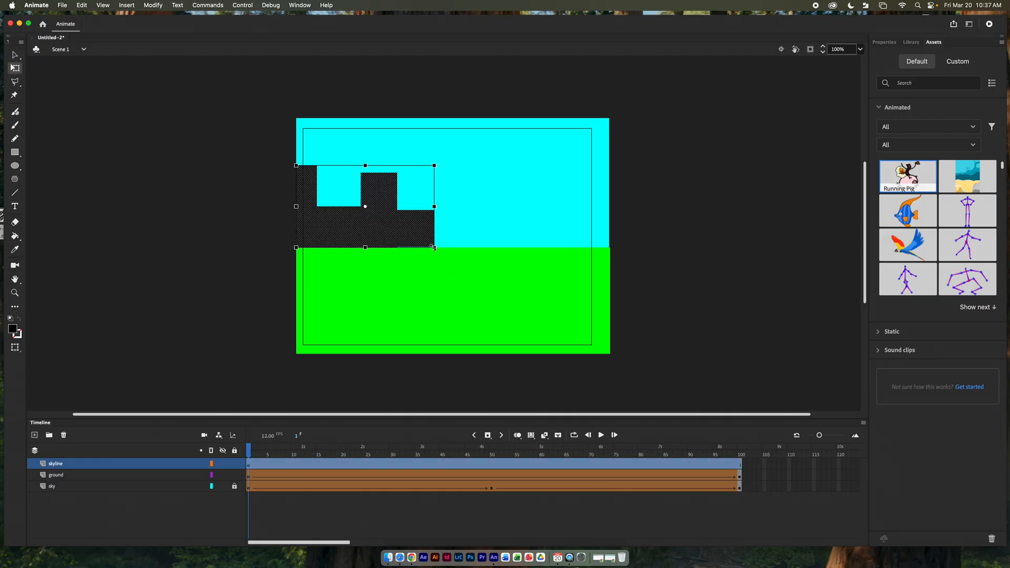
pyautogui.moveTo(435, 248); pyautogui.dragTo(438, 254)
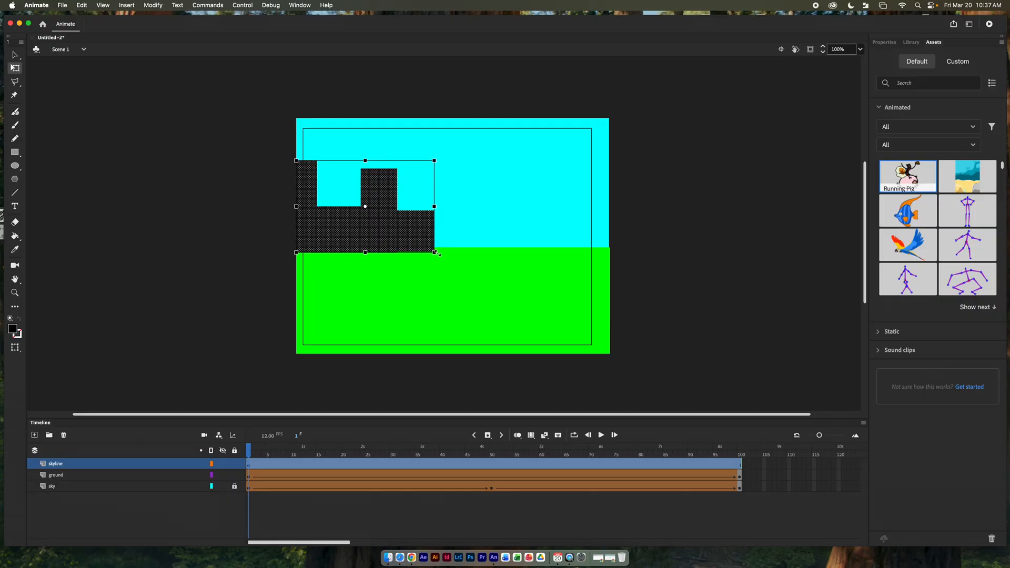
pyautogui.click(453, 239)
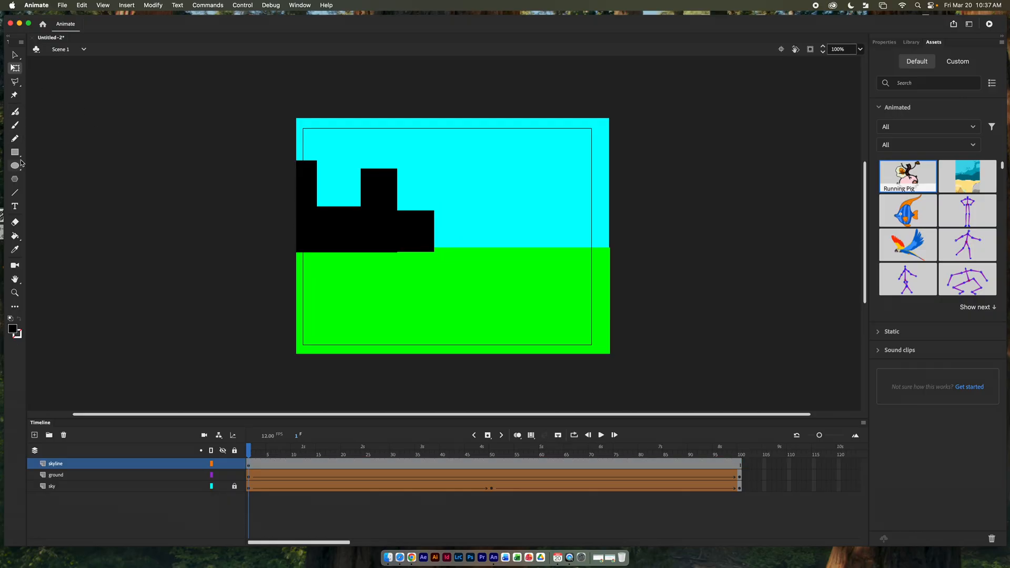
# Extend the skyline with five more adjoining black rectangles of varying heights, reaching past the stage's right edge
pyautogui.click(15, 152)
pyautogui.moveTo(433, 179); pyautogui.dragTo(465, 254)
pyautogui.moveTo(464, 197); pyautogui.dragTo(504, 253)
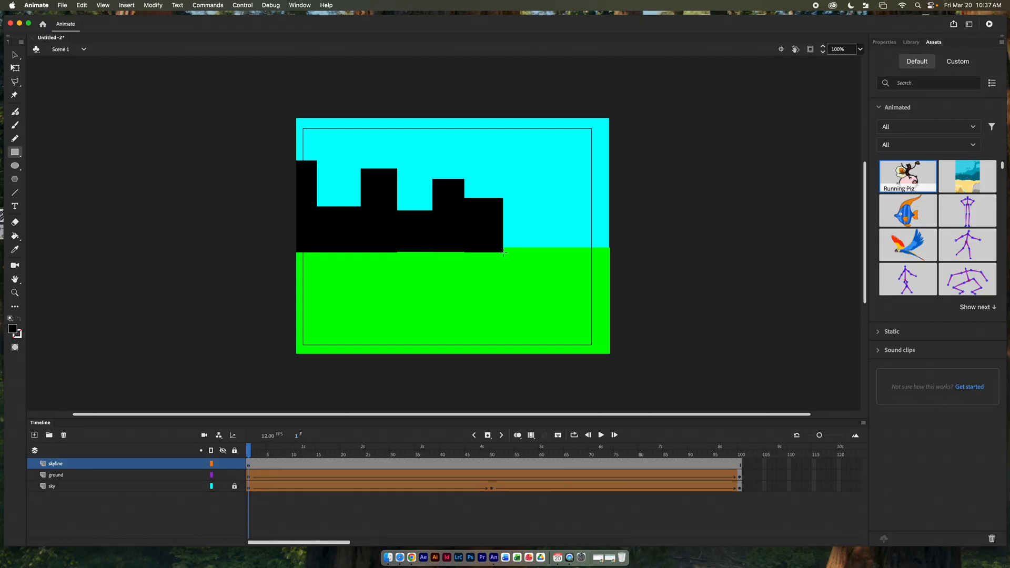
pyautogui.moveTo(504, 214); pyautogui.dragTo(543, 255)
pyautogui.moveTo(537, 167); pyautogui.dragTo(575, 255)
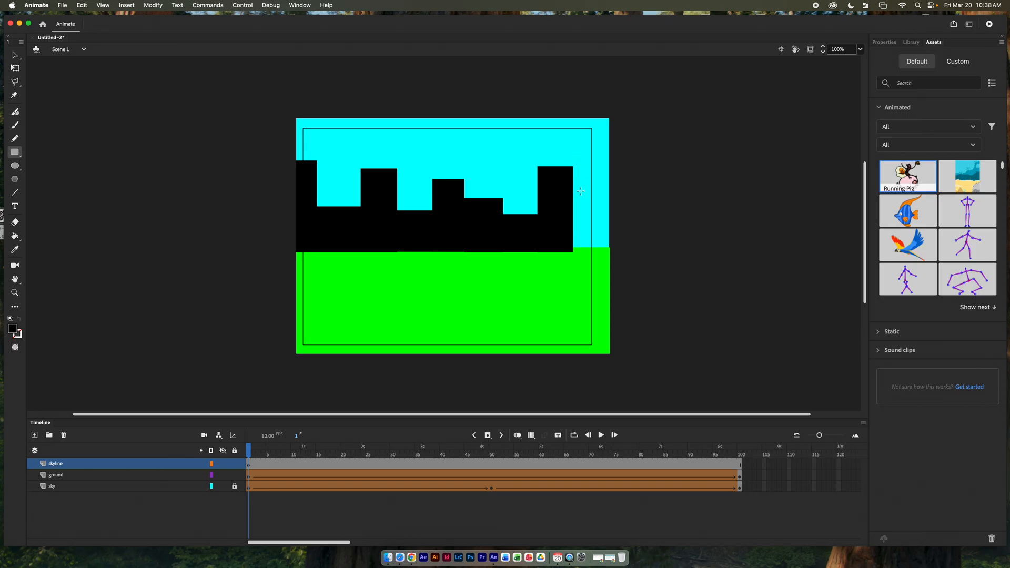
pyautogui.moveTo(573, 182); pyautogui.dragTo(603, 252)
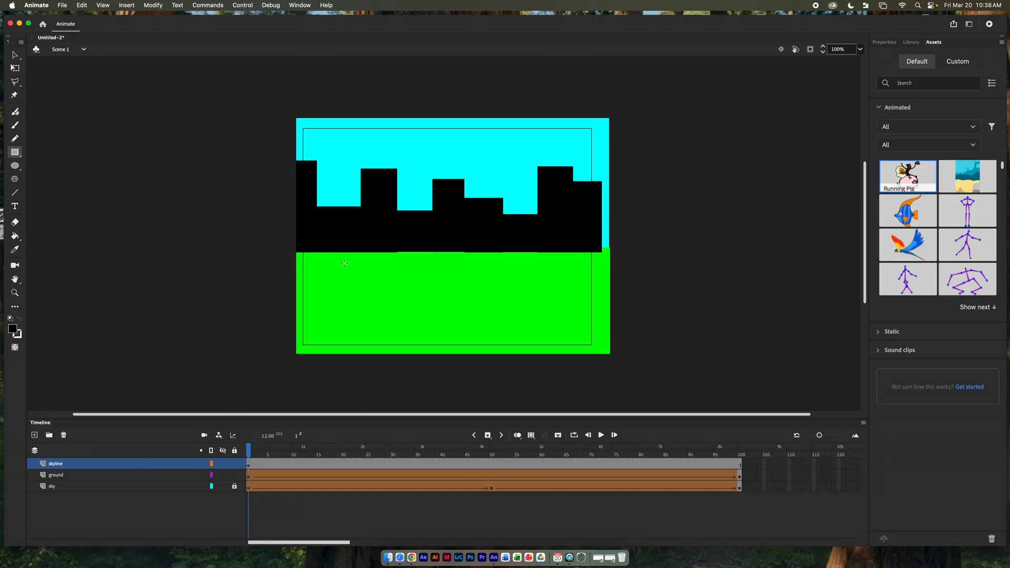
# Add a new layer named stars above the skyline layer
pyautogui.click(35, 436)
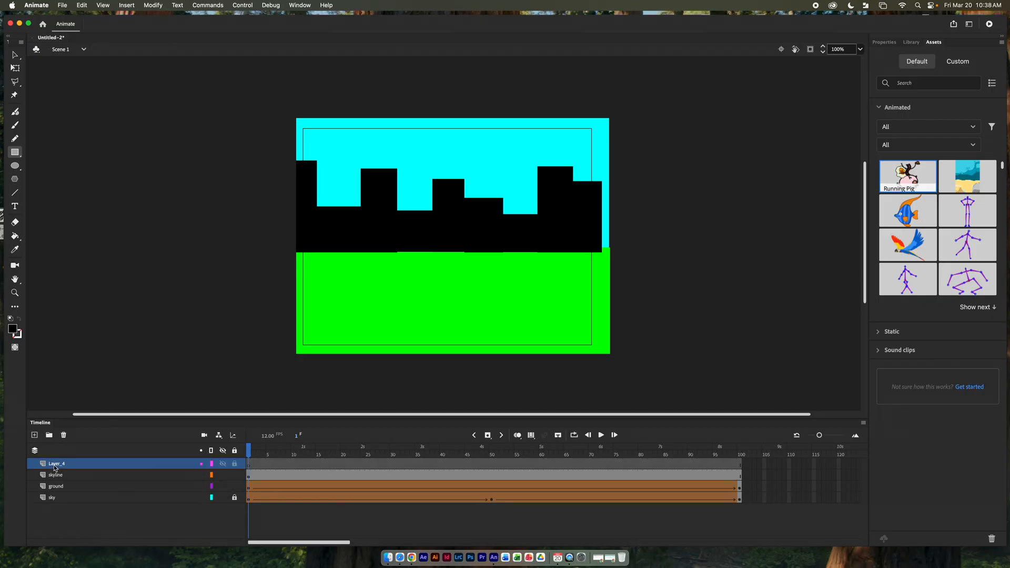
pyautogui.doubleClick(54, 466)
pyautogui.write('stars')
pyautogui.press('Return')
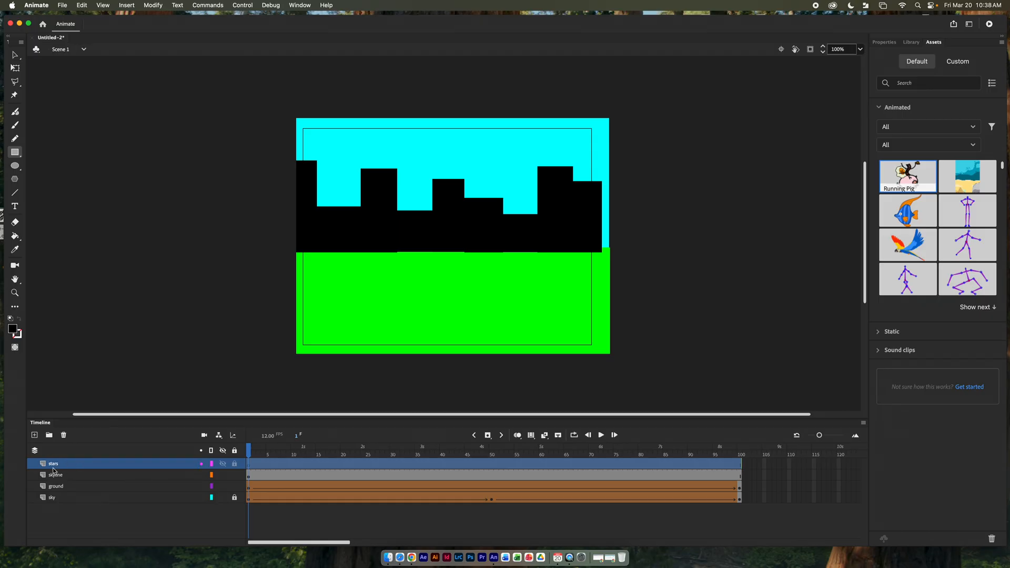
# Lock the skyline and ground layers and insert a keyframe at frame 52 of the stars layer
pyautogui.moveTo(250, 448); pyautogui.dragTo(500, 445)
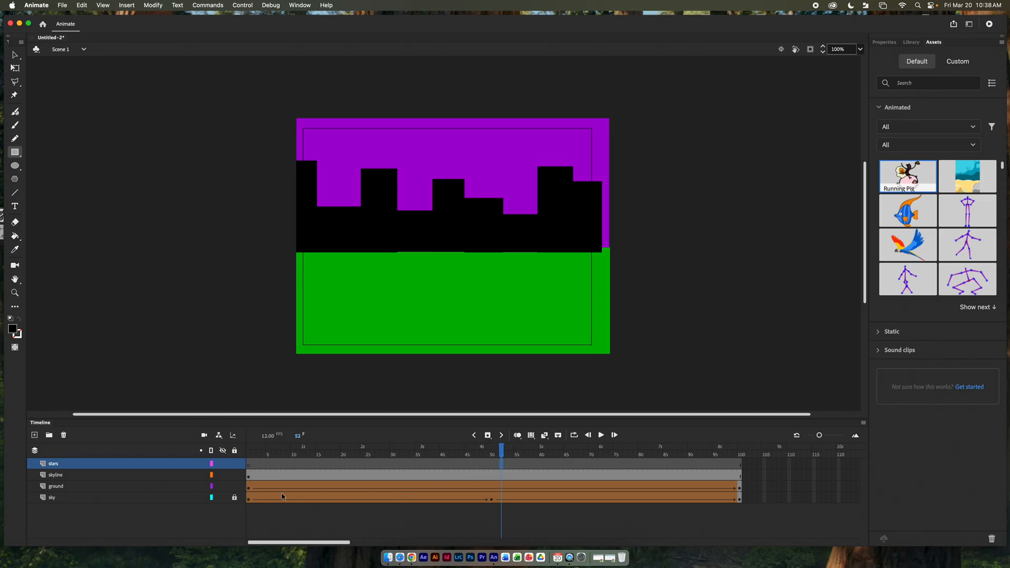
pyautogui.click(234, 474)
pyautogui.rightClick(502, 466)
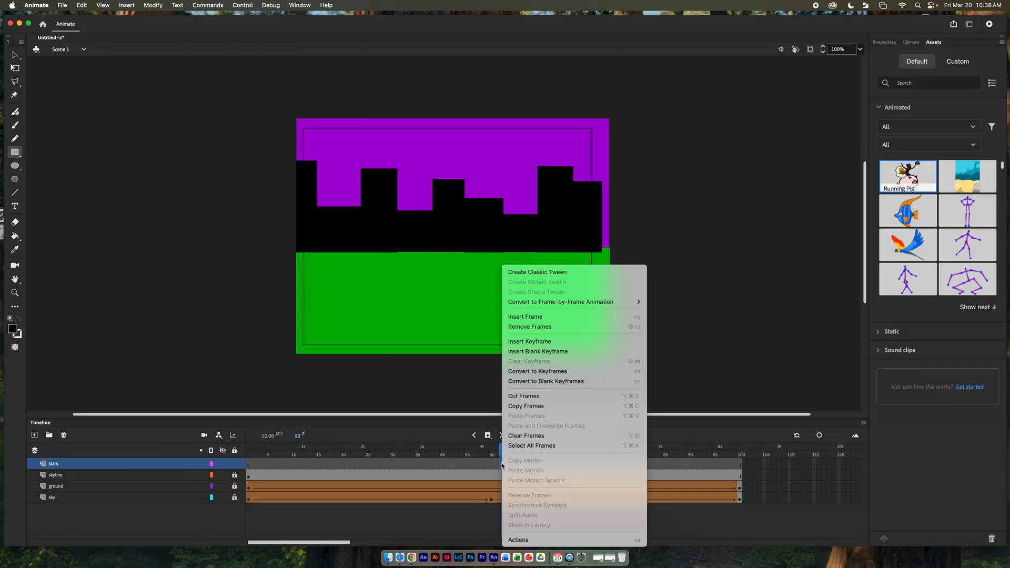
pyautogui.click(537, 343)
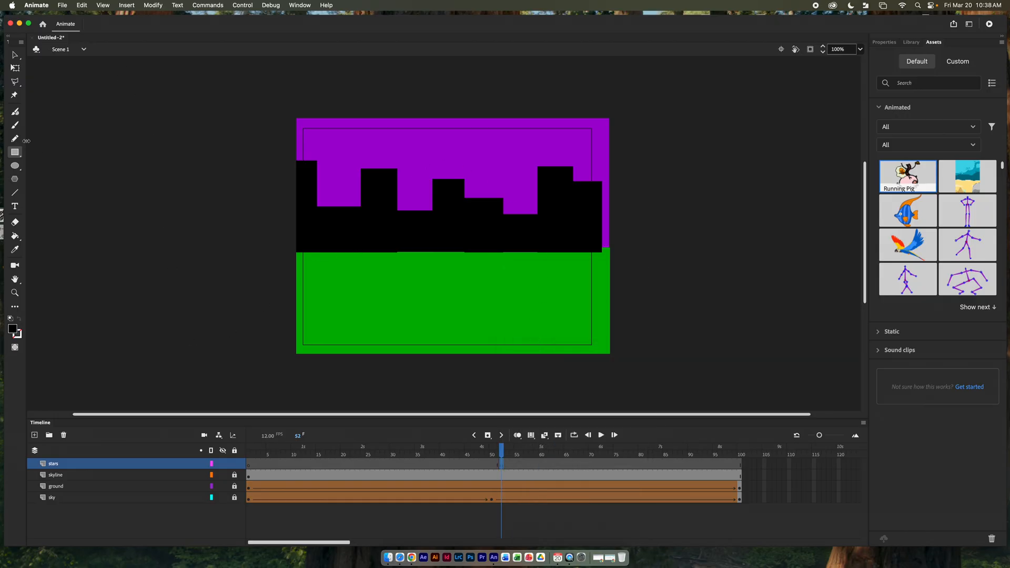
# Paint white brush dots of varying sizes across the sky above the buildings as stars at frame 52
pyautogui.click(16, 126)
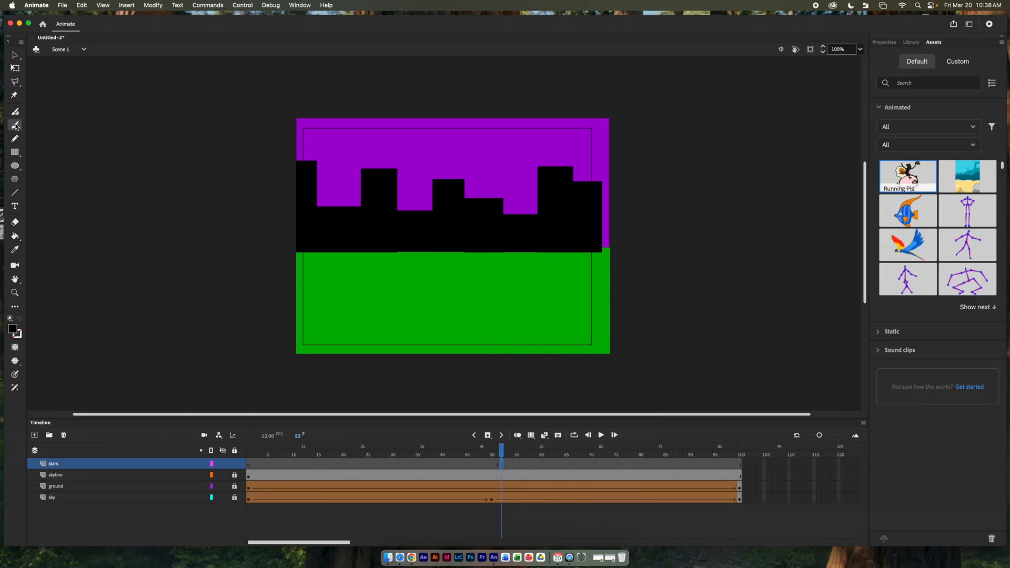
pyautogui.click(13, 331)
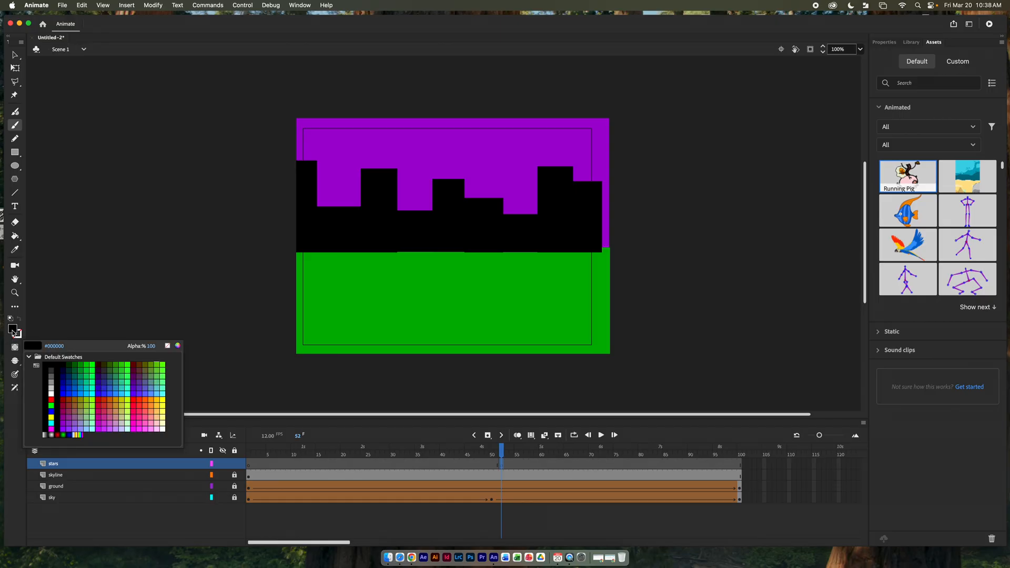
pyautogui.click(51, 393)
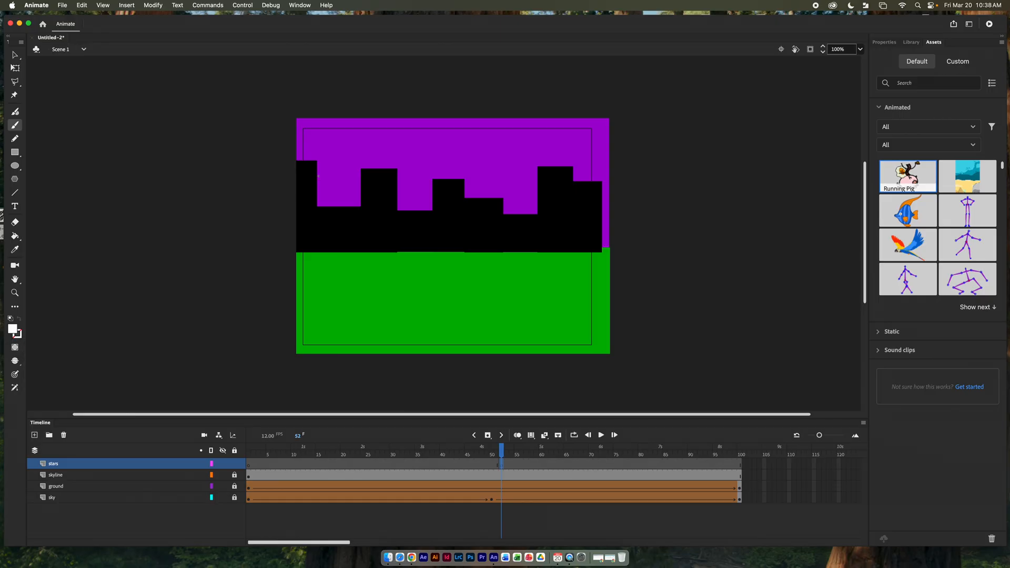
pyautogui.click(426, 142)
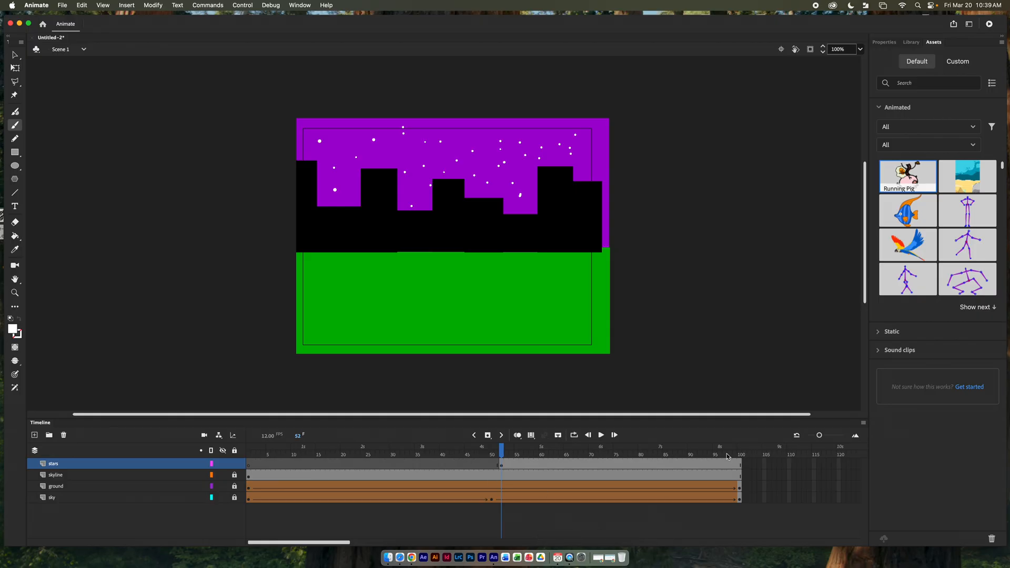
# Add a new layer named starsmask above the stars layer and lock the stars layer
pyautogui.click(35, 435)
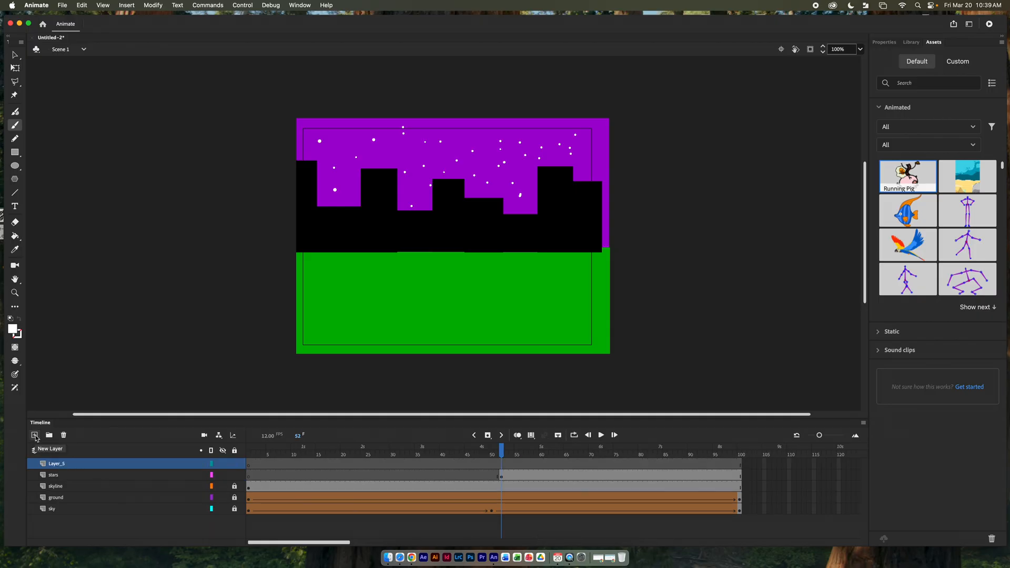
pyautogui.doubleClick(53, 464)
pyautogui.write('starsma')
pyautogui.press('Return')
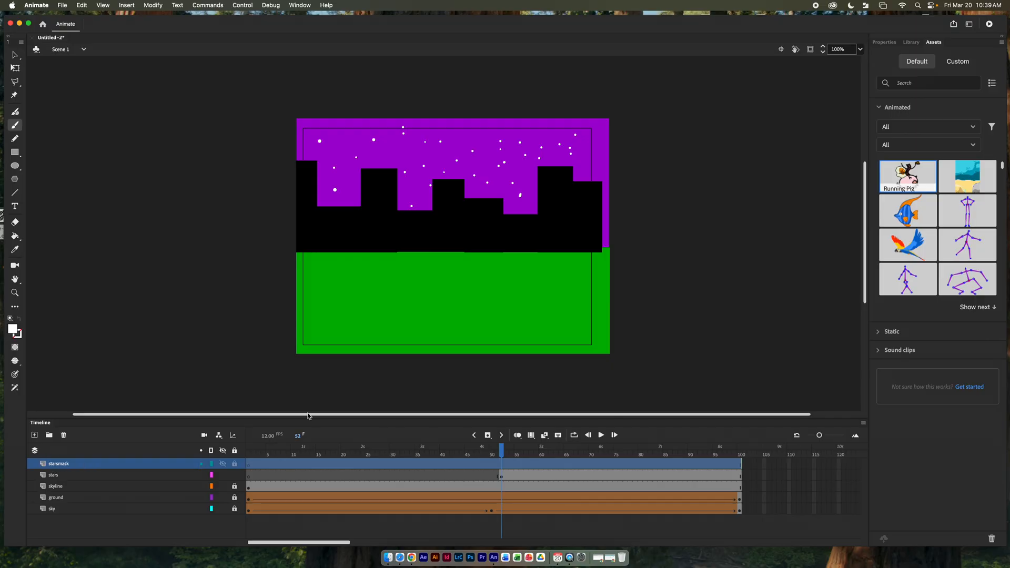
pyautogui.click(502, 478)
pyautogui.click(234, 475)
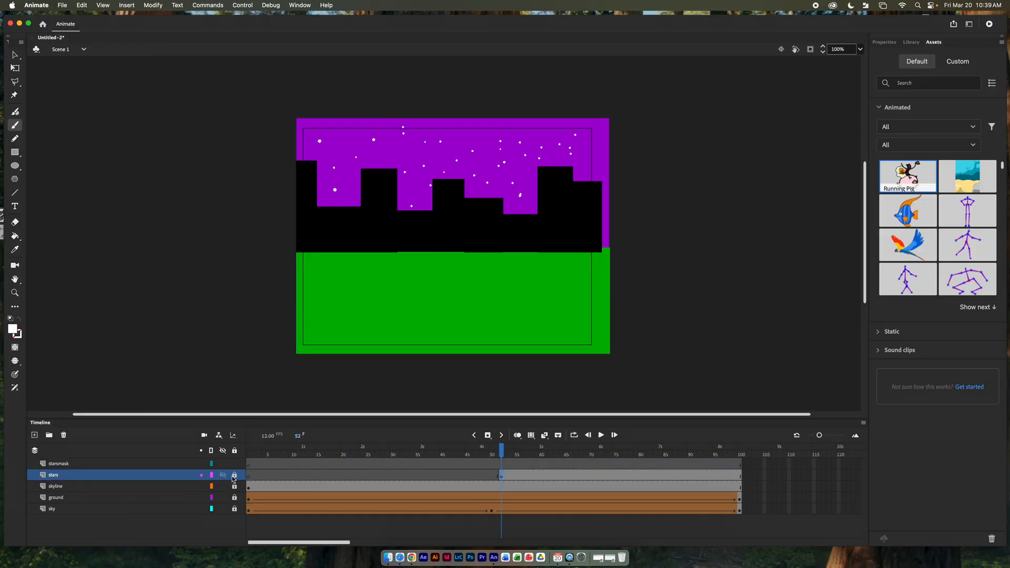
# Draw a white rectangle slightly wider than the stage just above its upper edge on the starsmask layer
pyautogui.click(503, 466)
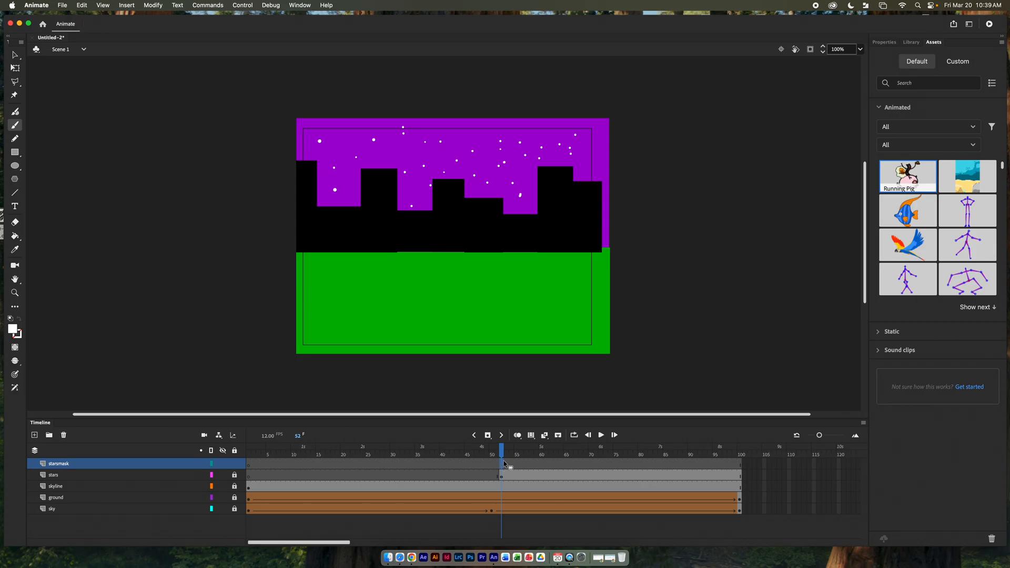
pyautogui.click(15, 152)
pyautogui.moveTo(278, 85); pyautogui.dragTo(618, 113)
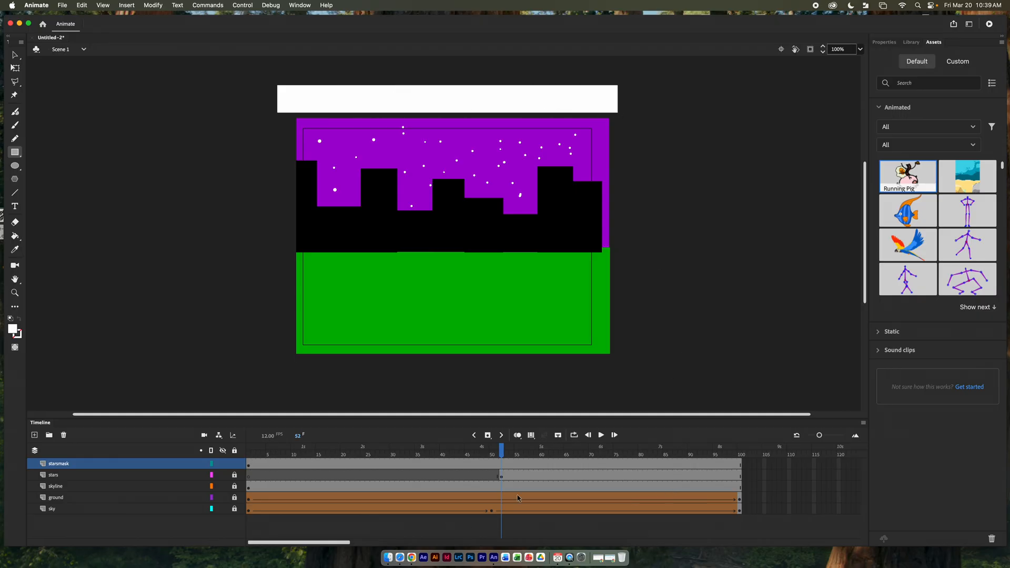
# Move the starsmask layer's first keyframe from frame 1 to frame 52
pyautogui.click(502, 467)
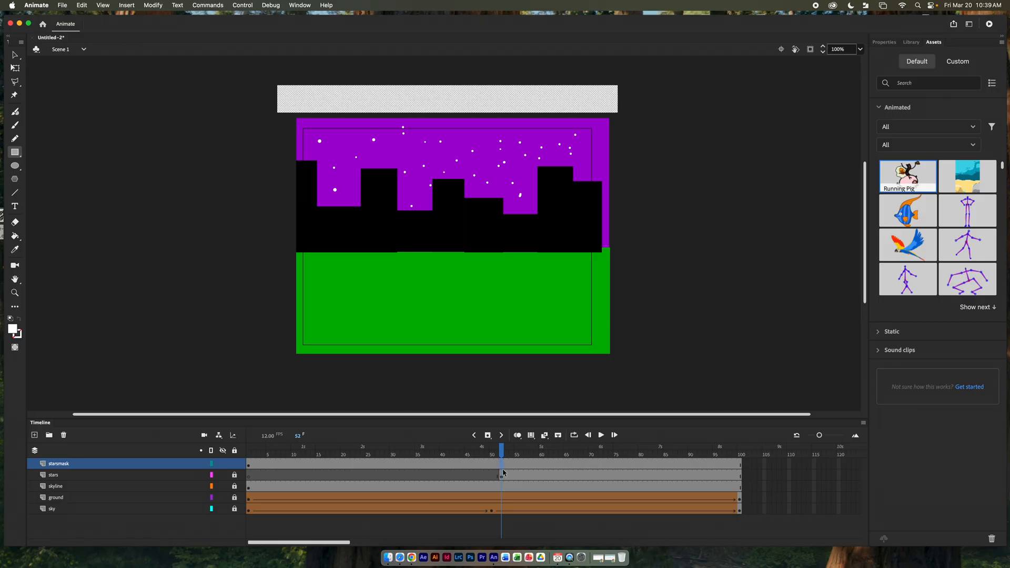
pyautogui.click(249, 467)
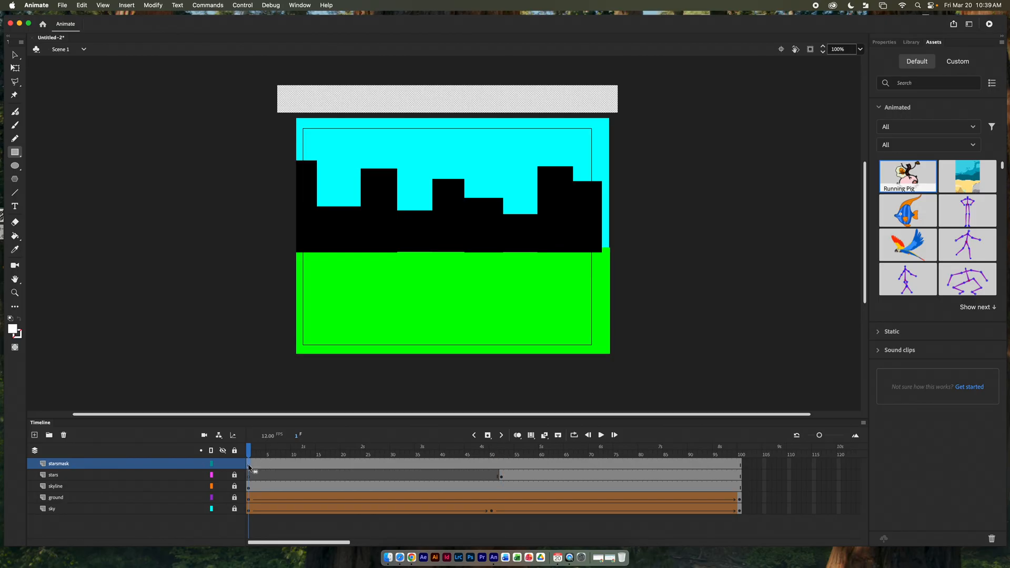
pyautogui.moveTo(249, 467); pyautogui.dragTo(502, 464)
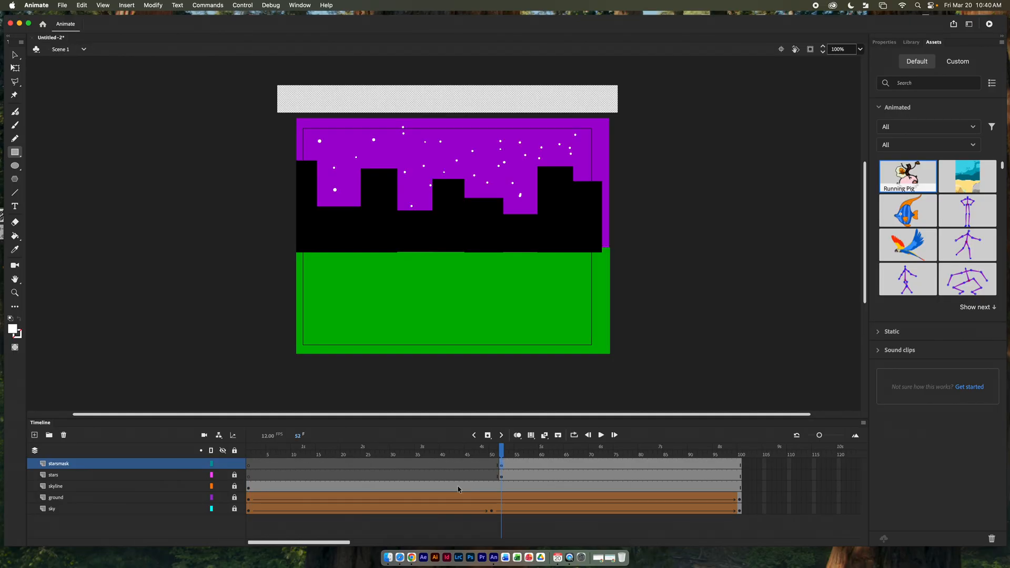
# Insert a keyframe at frame 100 of starsmask and stretch the white rectangle down with Free Transform until it covers all the stars
pyautogui.click(740, 467)
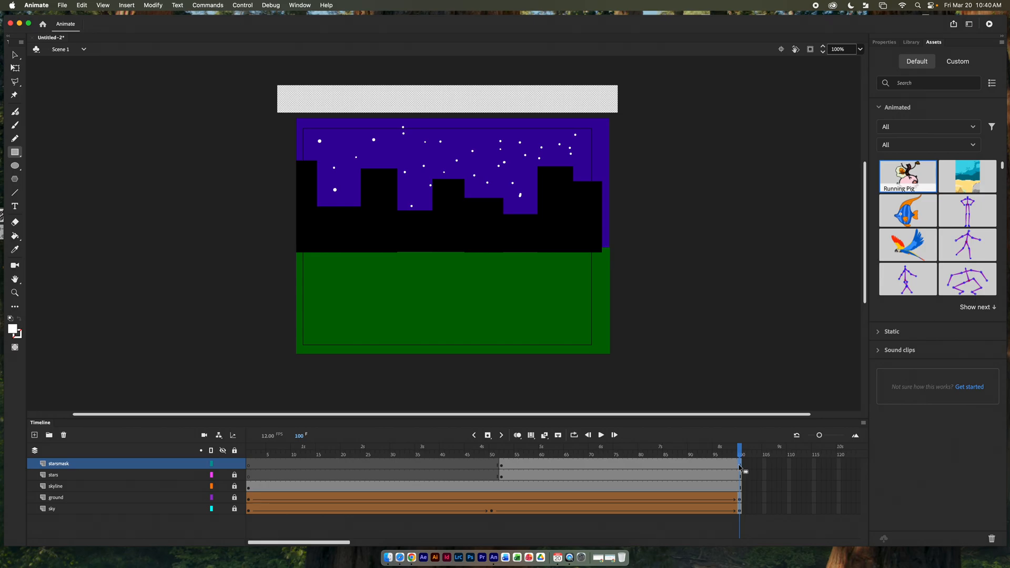
pyautogui.rightClick(739, 467)
pyautogui.click(763, 343)
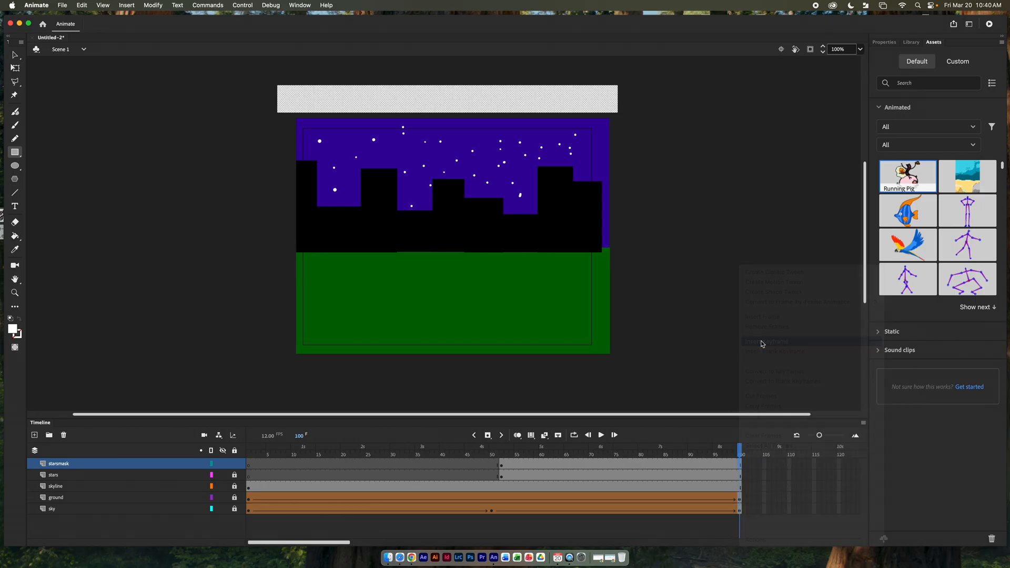
pyautogui.click(15, 68)
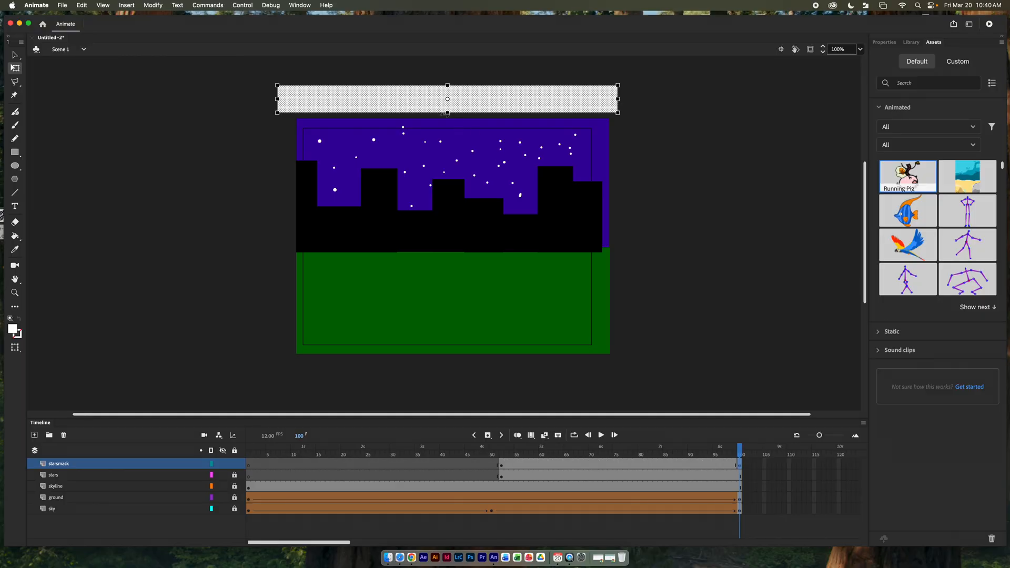
pyautogui.moveTo(447, 114); pyautogui.dragTo(472, 222)
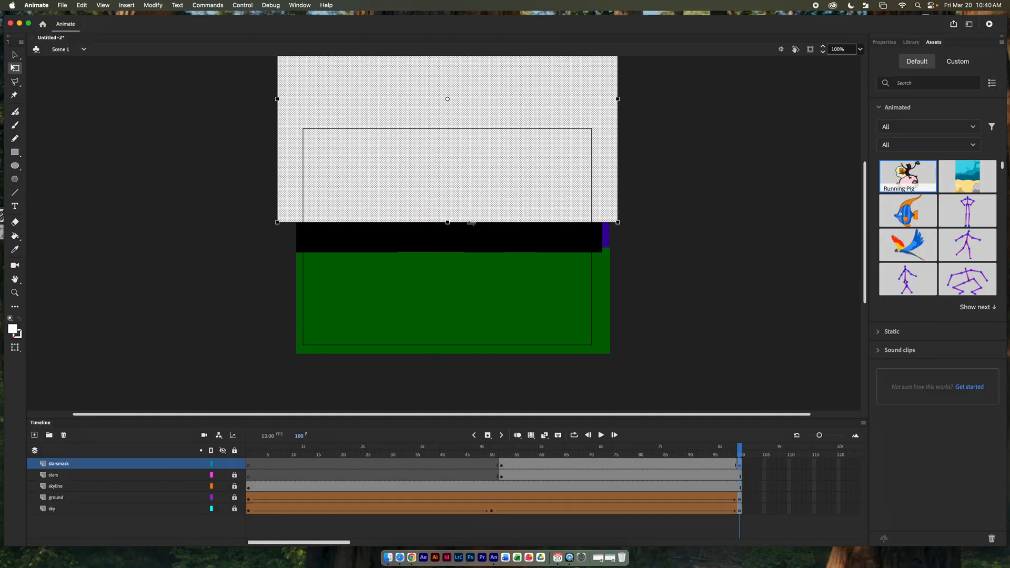
# Create a shape tween between frames 52 and 100 of starsmask and scrub the playhead to preview it
pyautogui.click(616, 464)
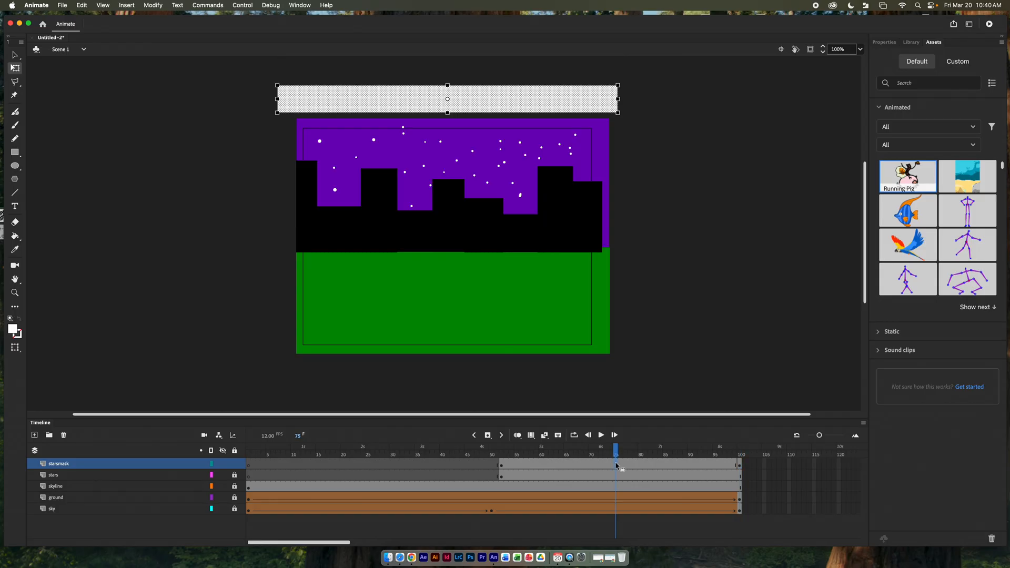
pyautogui.rightClick(617, 464)
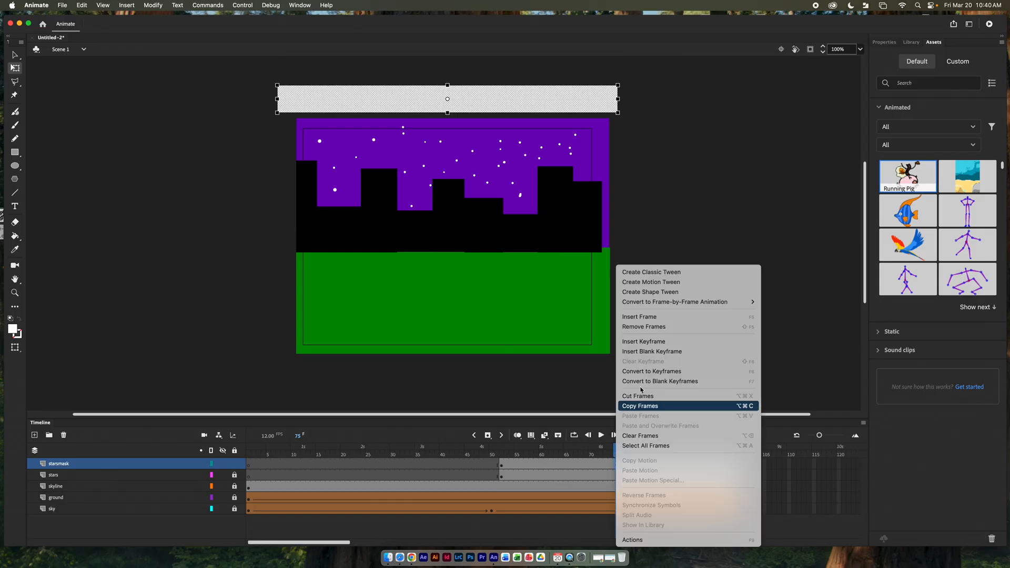
pyautogui.click(657, 296)
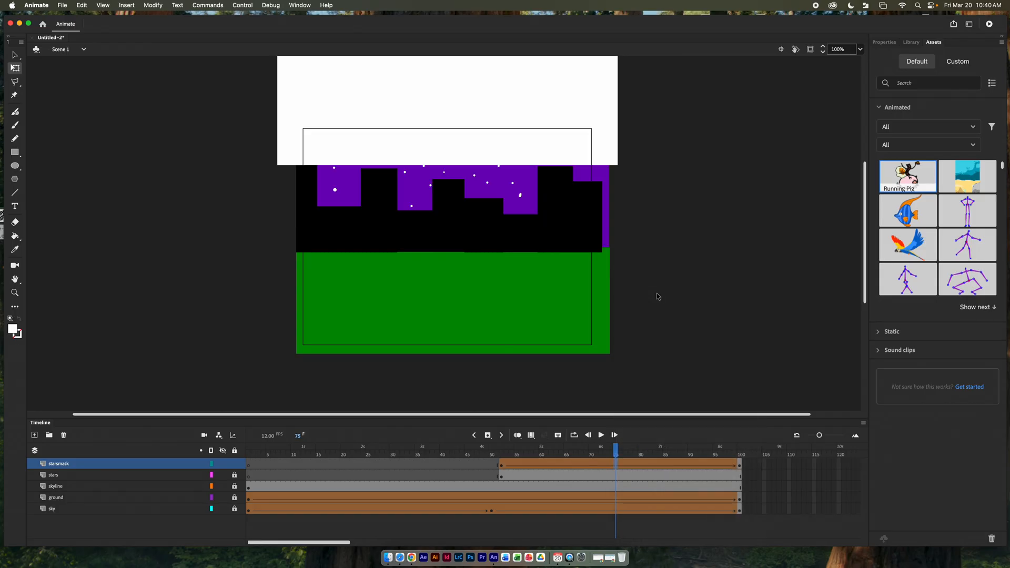
pyautogui.moveTo(617, 451); pyautogui.dragTo(770, 444)
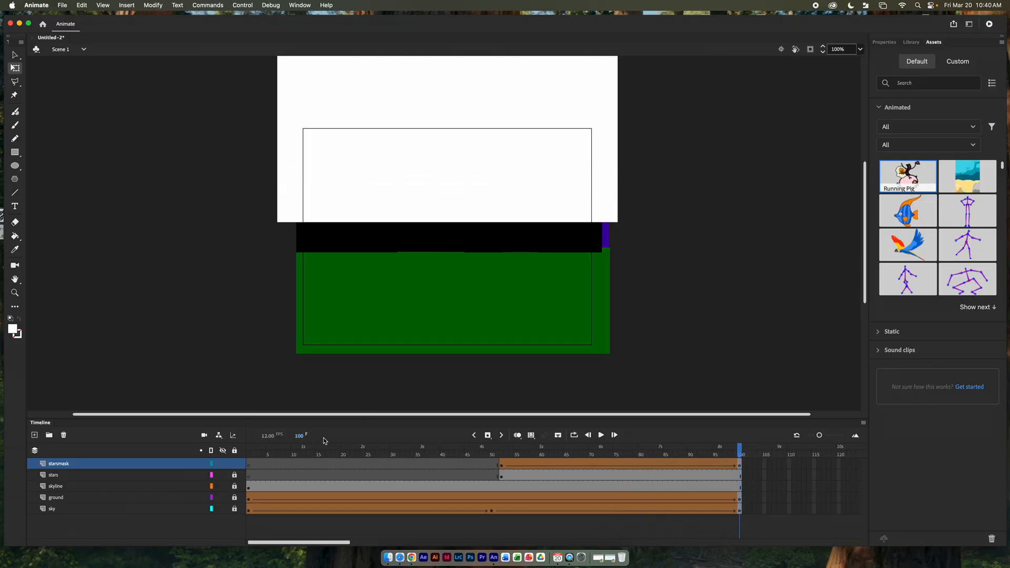
# Convert the starsmask layer to a mask over the stars layer and scrub the timeline to check the reveal
pyautogui.rightClick(65, 467)
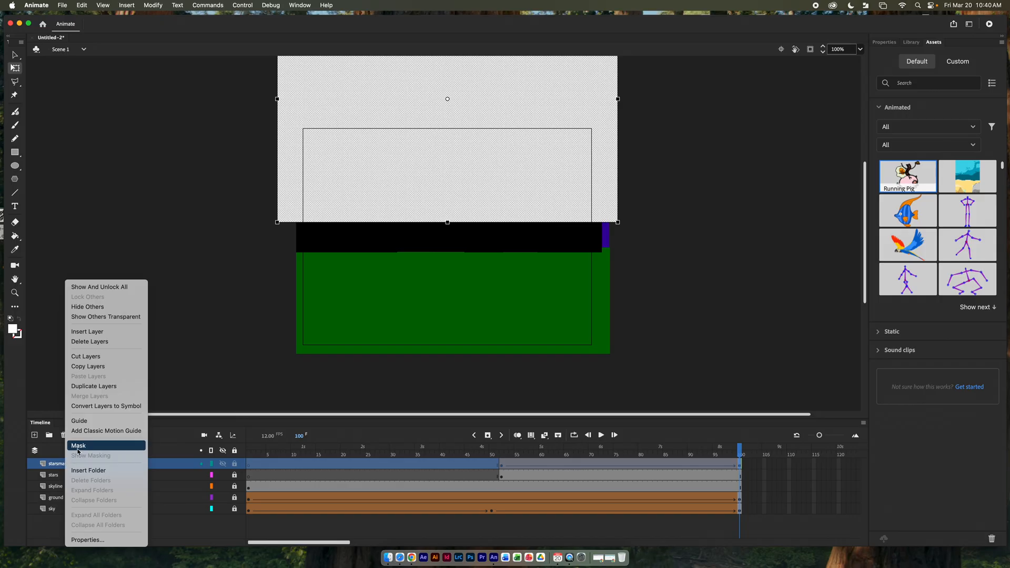
pyautogui.click(79, 450)
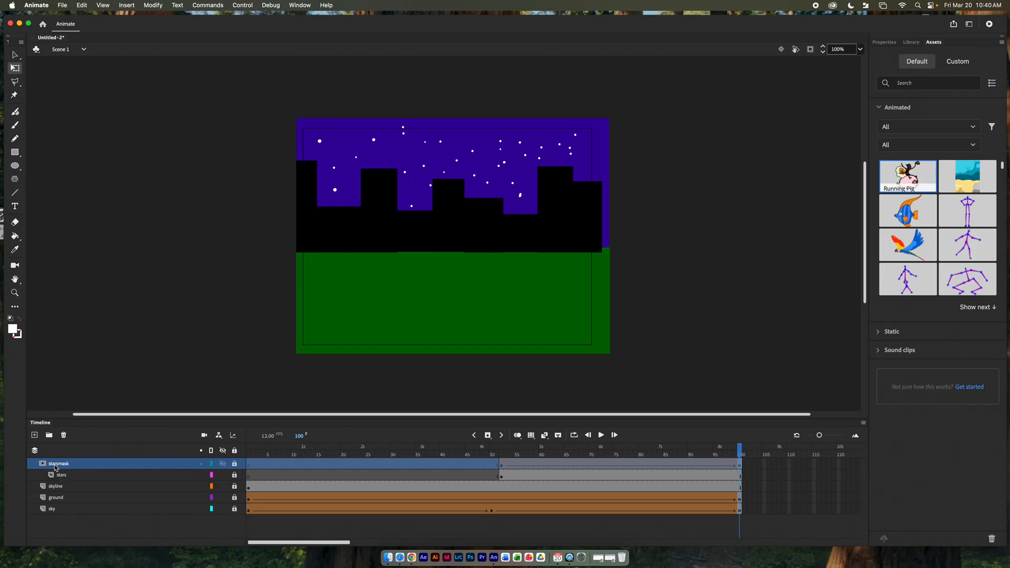
pyautogui.moveTo(741, 450)
pyautogui.mouseDown()
pyautogui.moveTo(498, 453)
pyautogui.moveTo(751, 465)
pyautogui.mouseUp()
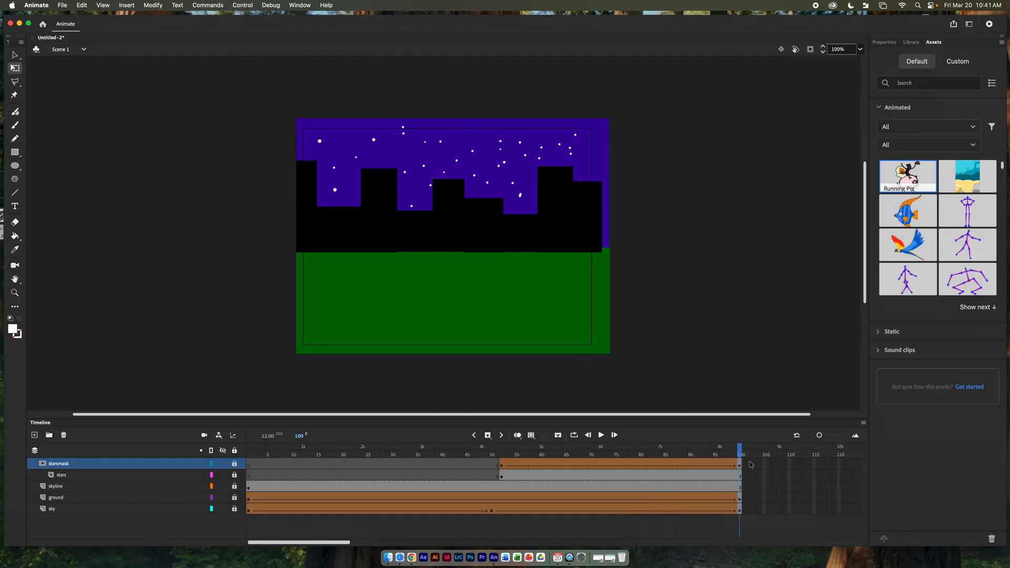
# Add a new layer named citylights above the starsmask layer
pyautogui.click(126, 464)
pyautogui.click(34, 435)
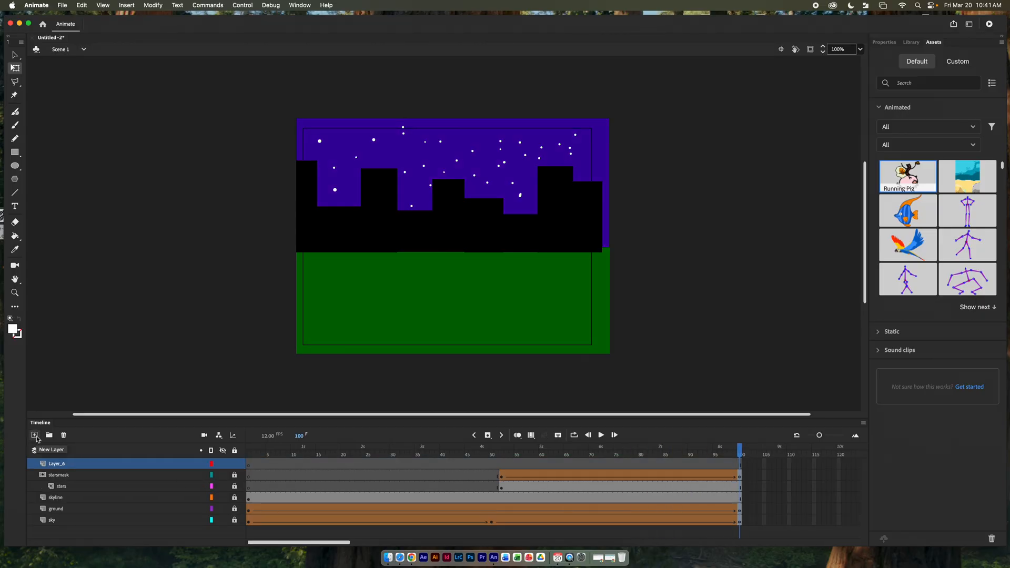
pyautogui.doubleClick(56, 465)
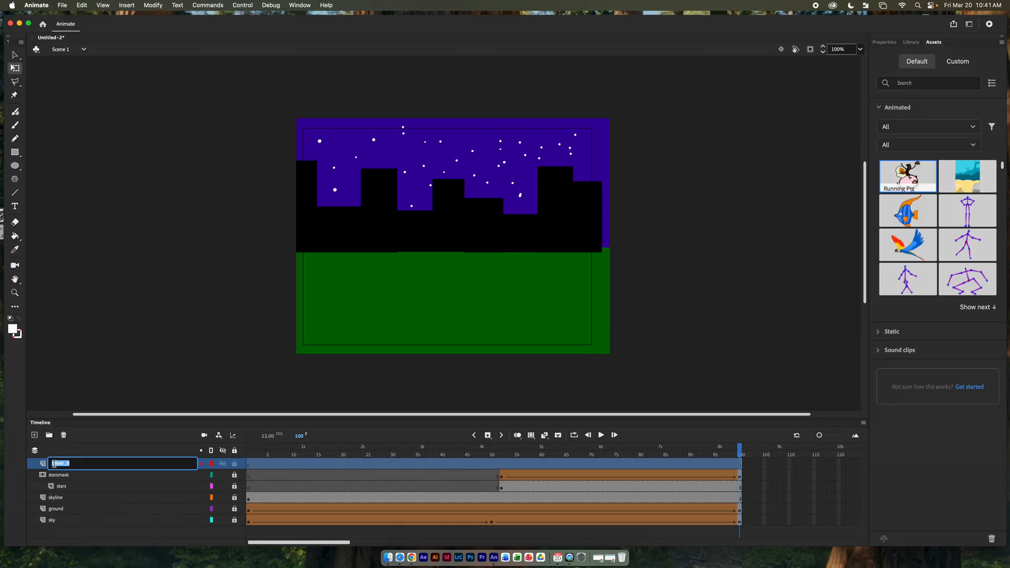
pyautogui.write('citylights')
pyautogui.press('Return')
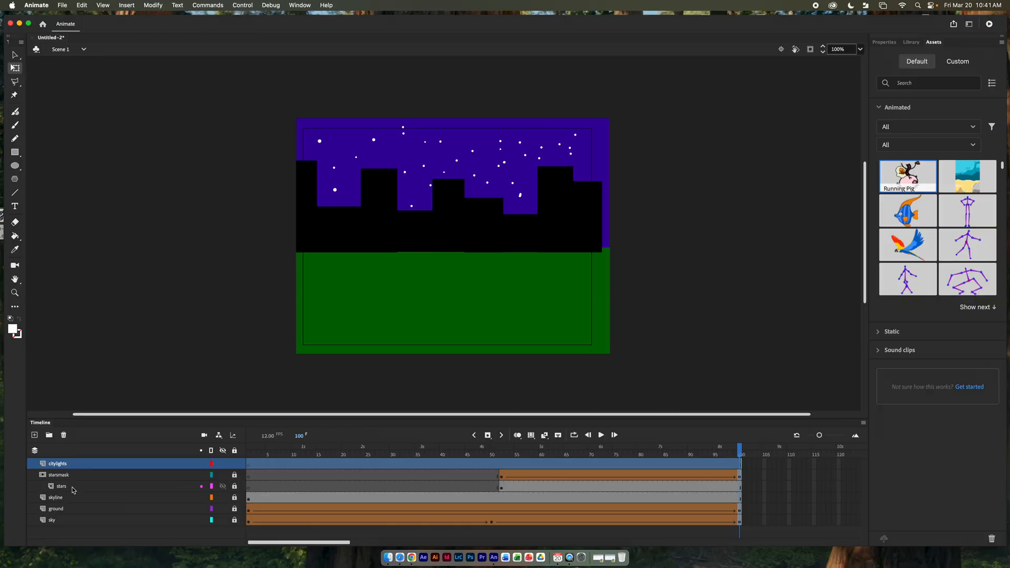
# Set the Rectangle tool's fill to pale yellow and insert a keyframe at frame 41 of the citylights layer
pyautogui.click(11, 153)
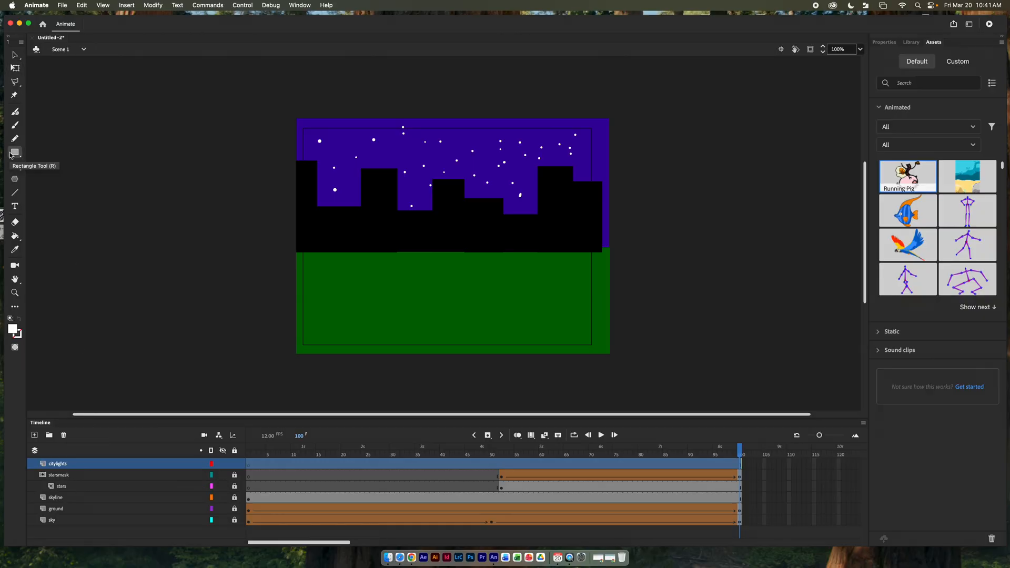
pyautogui.click(16, 330)
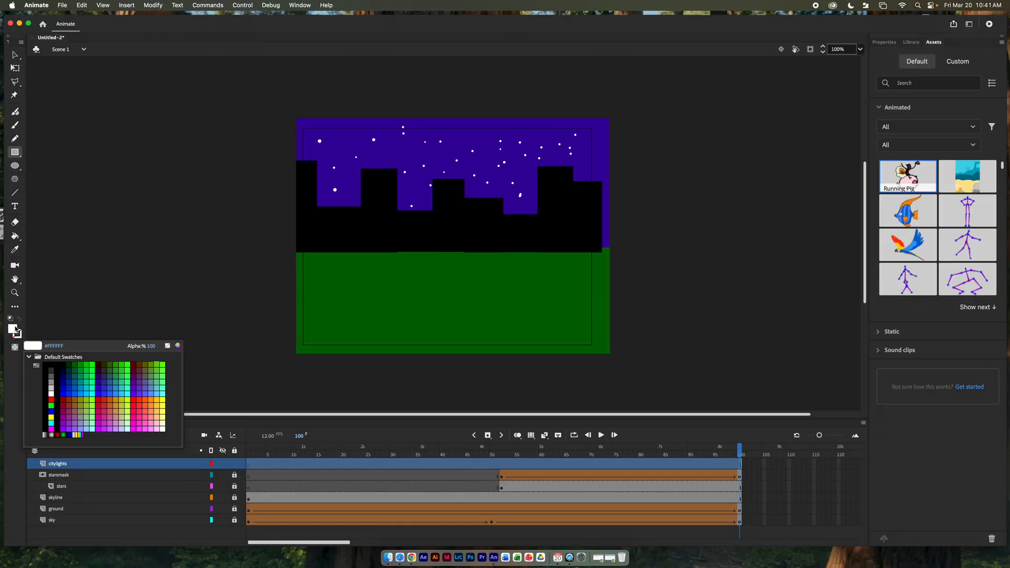
pyautogui.click(163, 418)
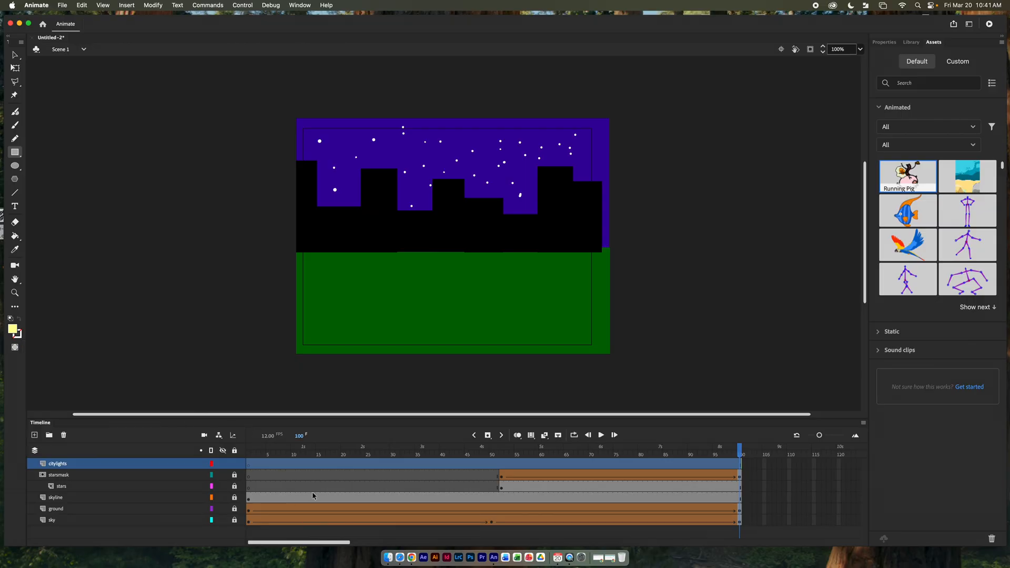
pyautogui.click(446, 464)
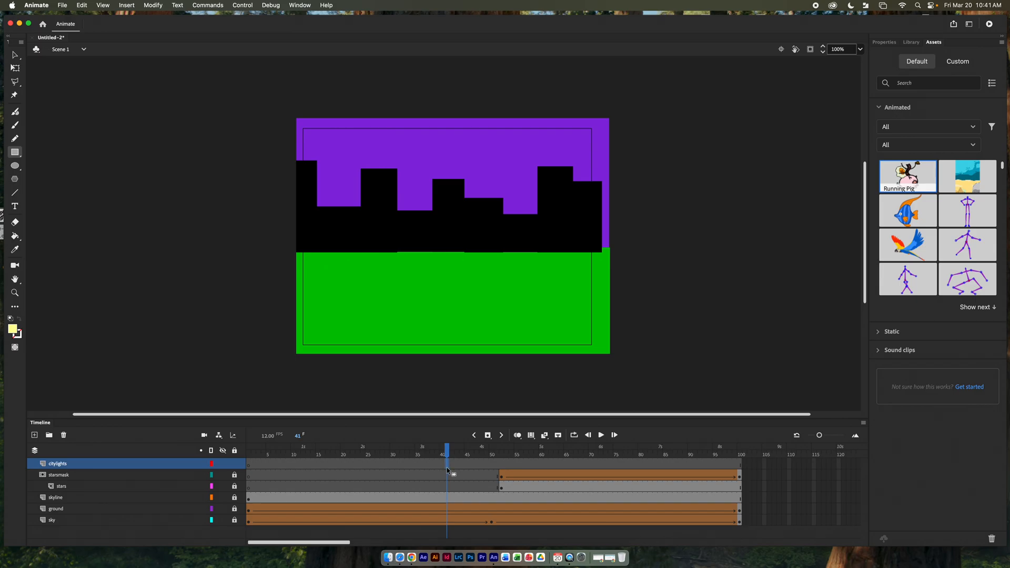
pyautogui.rightClick(449, 466)
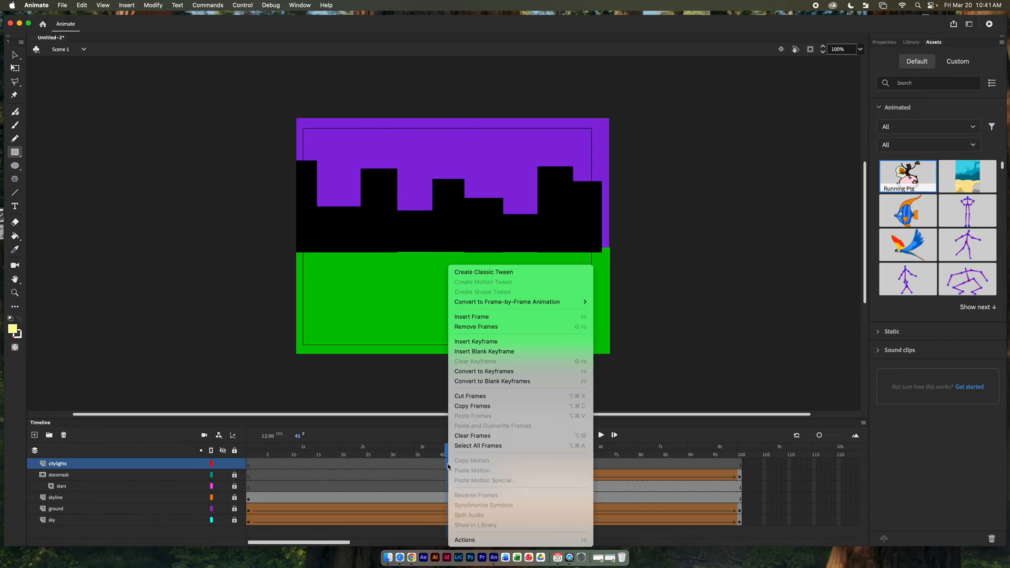
pyautogui.click(470, 342)
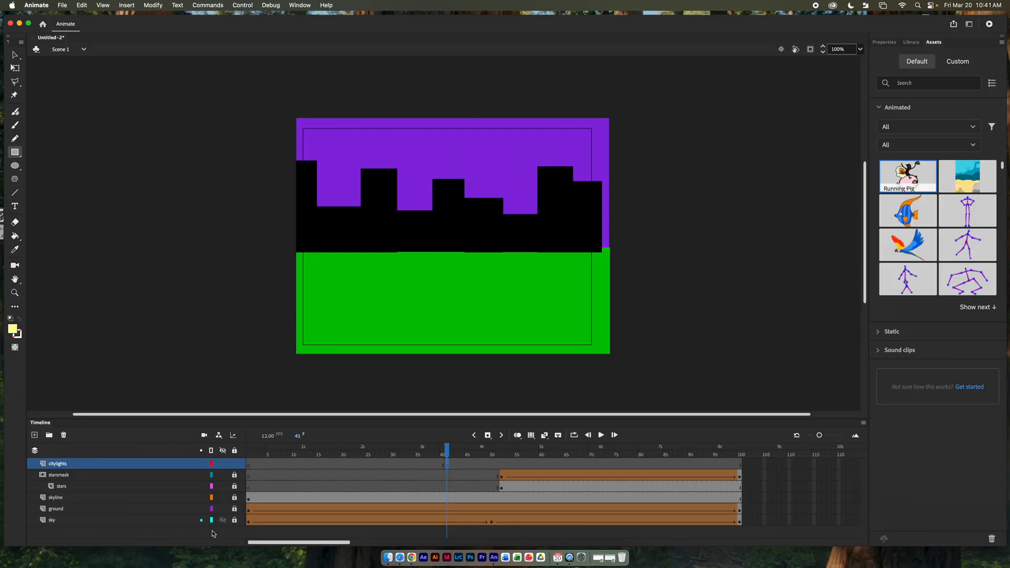
# Draw a small pale yellow rectangular window on the leftmost building and place copies of it across all the skyline buildings
pyautogui.moveTo(306, 162); pyautogui.dragTo(313, 177)
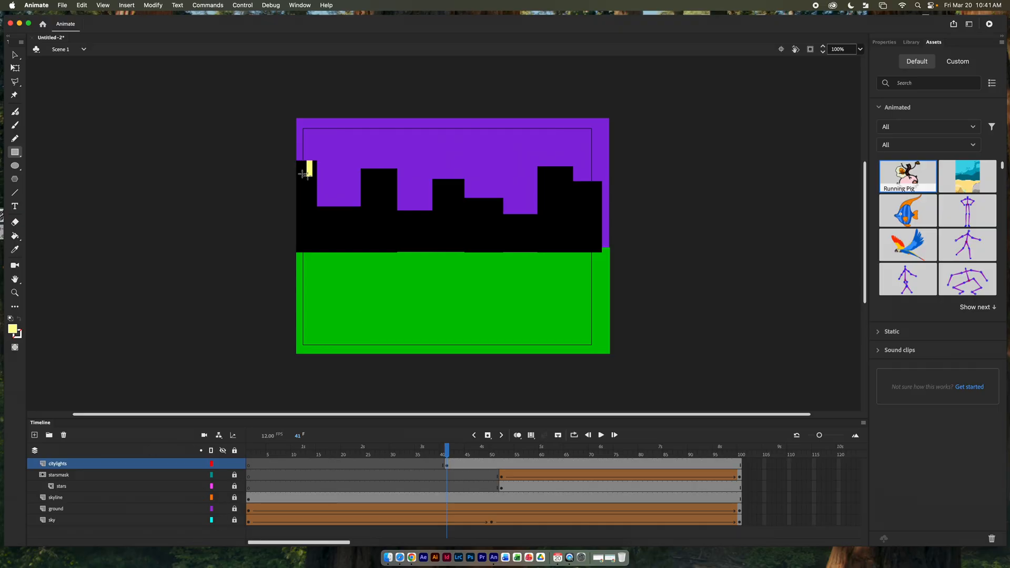
pyautogui.click(15, 55)
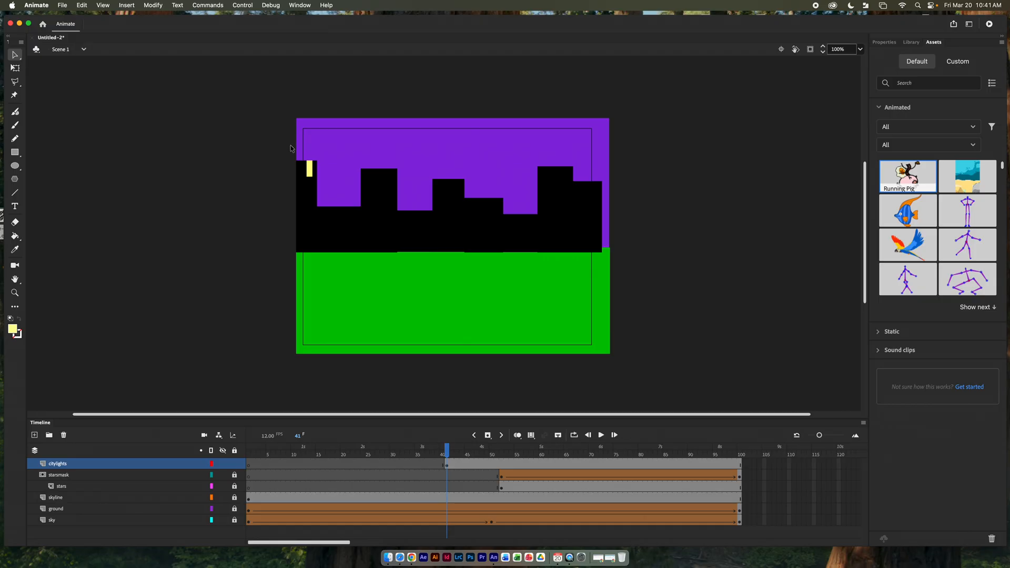
pyautogui.click(310, 167)
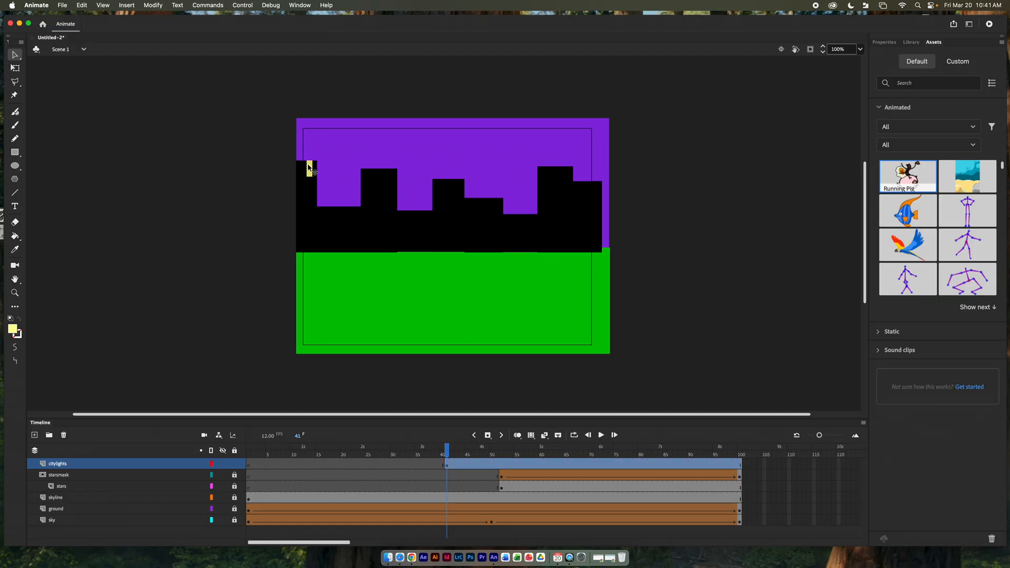
pyautogui.moveTo(309, 167); pyautogui.dragTo(359, 221)
pyautogui.moveTo(358, 221)
pyautogui.mouseDown()
pyautogui.moveTo(321, 226)
pyautogui.moveTo(322, 235)
pyautogui.moveTo(340, 232)
pyautogui.moveTo(368, 175)
pyautogui.moveTo(381, 185)
pyautogui.mouseUp()
pyautogui.moveTo(381, 185)
pyautogui.mouseDown()
pyautogui.moveTo(396, 224)
pyautogui.moveTo(445, 222)
pyautogui.moveTo(439, 193)
pyautogui.moveTo(470, 219)
pyautogui.moveTo(520, 235)
pyautogui.mouseUp()
pyautogui.moveTo(520, 235); pyautogui.dragTo(535, 236)
pyautogui.moveTo(536, 236)
pyautogui.mouseDown()
pyautogui.moveTo(548, 226)
pyautogui.moveTo(544, 187)
pyautogui.moveTo(558, 187)
pyautogui.moveTo(559, 210)
pyautogui.moveTo(580, 211)
pyautogui.moveTo(590, 230)
pyautogui.mouseUp()
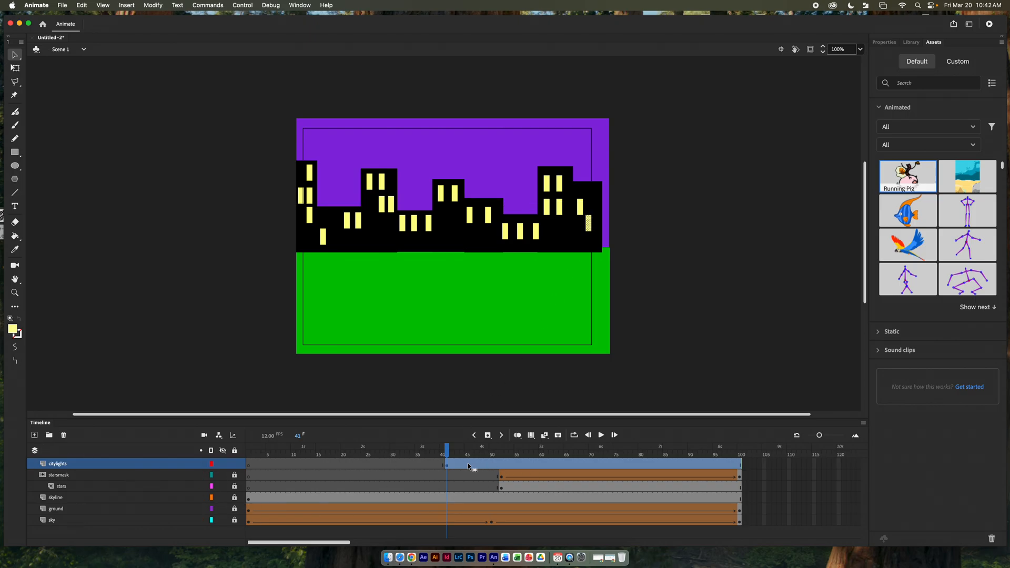
pyautogui.click(441, 469)
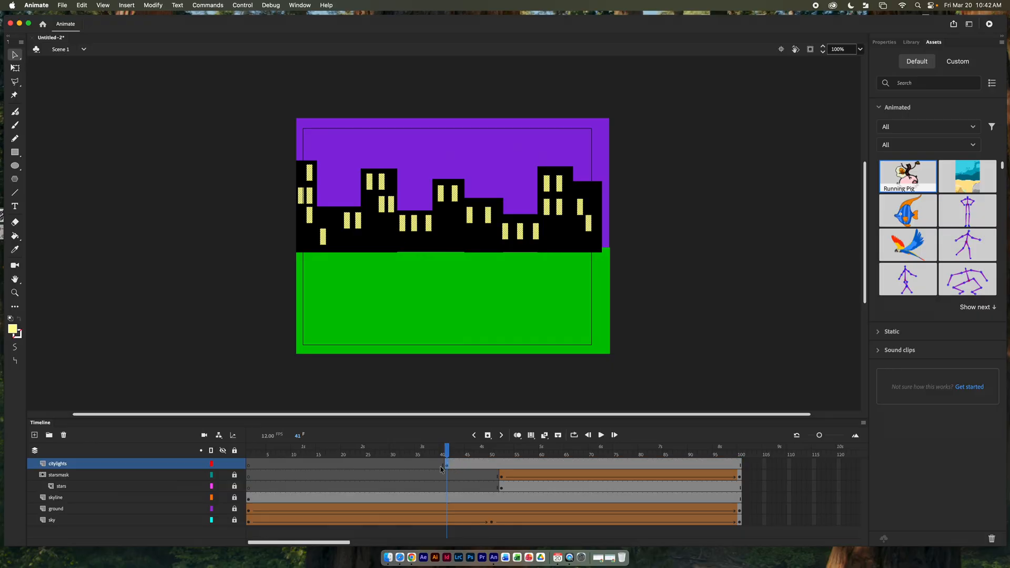
# Add a new layer named citylightsmask above the citylights layer
pyautogui.click(34, 437)
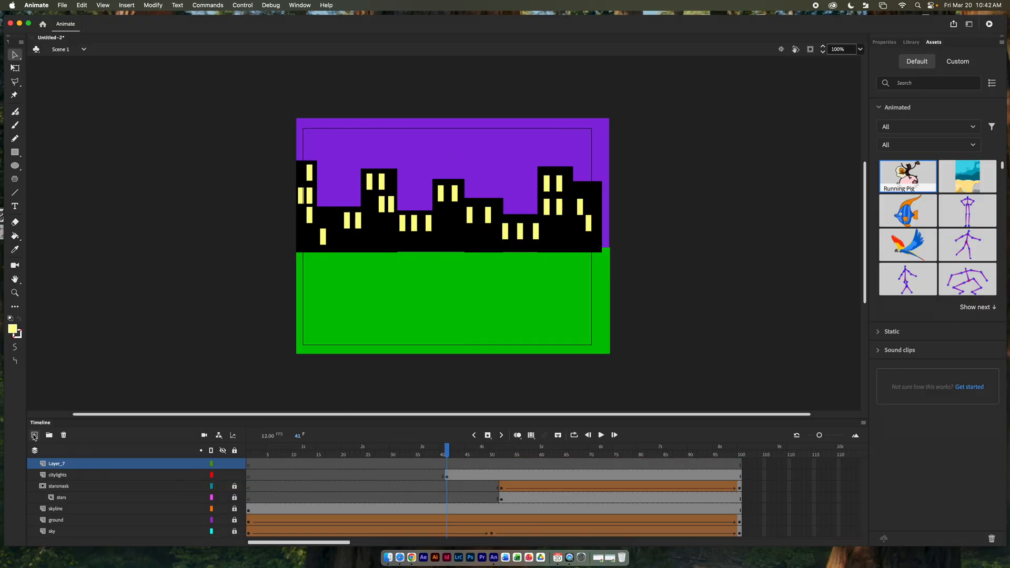
pyautogui.doubleClick(56, 465)
pyautogui.write('citylightsmask')
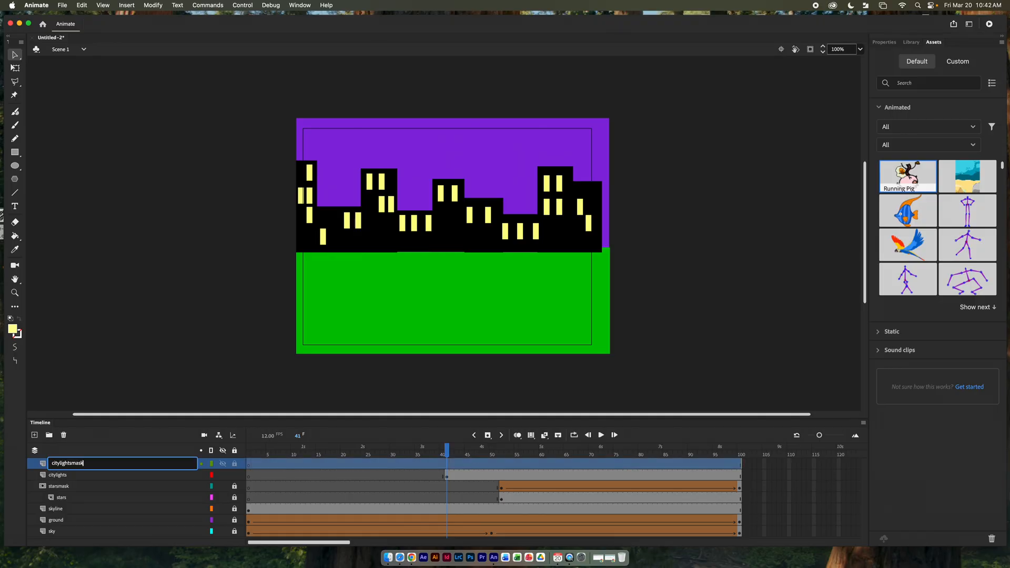
pyautogui.press('Return')
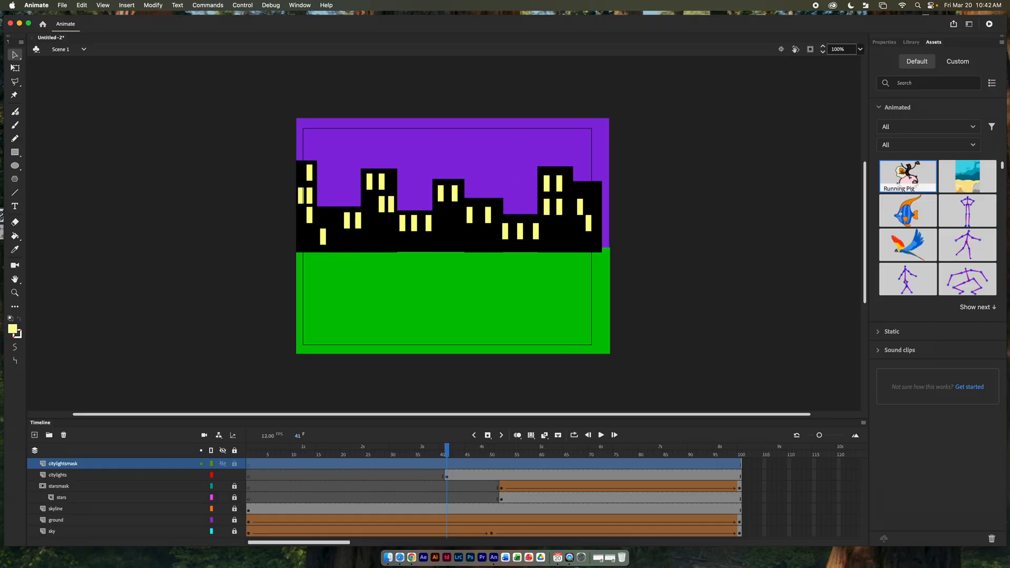
# Insert a keyframe at frame 41 of citylightsmask and draw a thin rectangle just above the stage, slightly wider than the stage
pyautogui.click(447, 465)
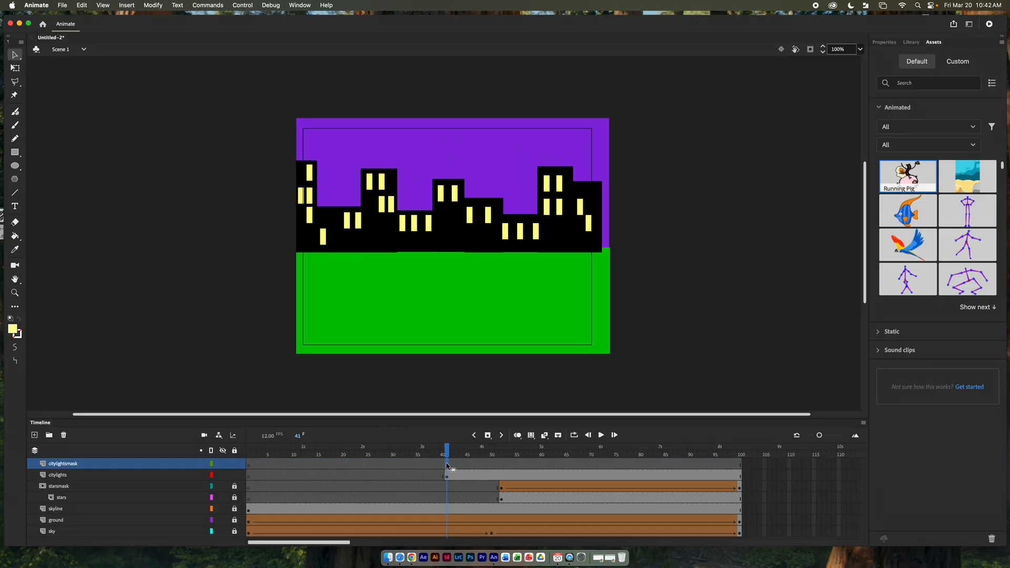
pyautogui.rightClick(447, 465)
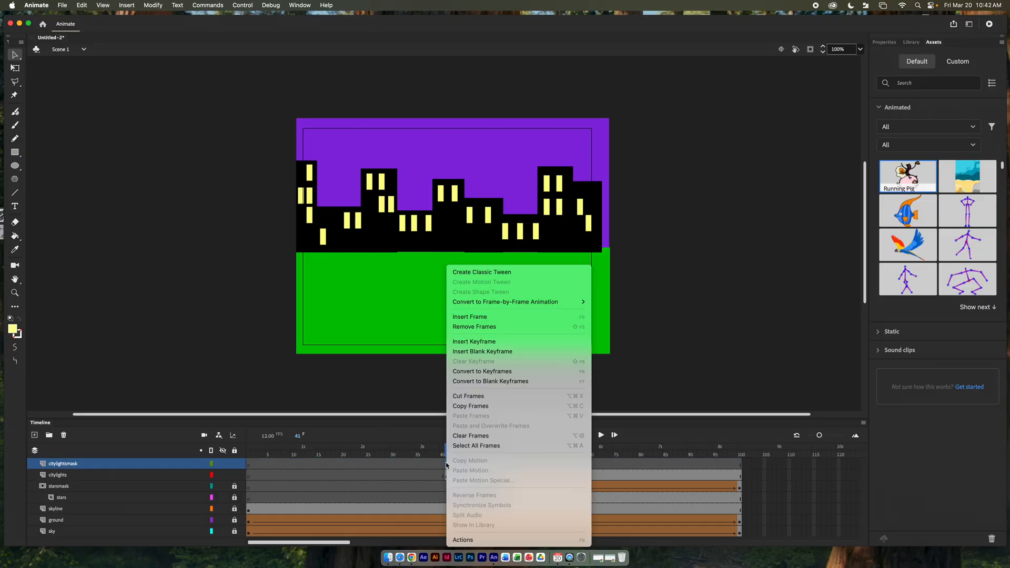
pyautogui.click(474, 342)
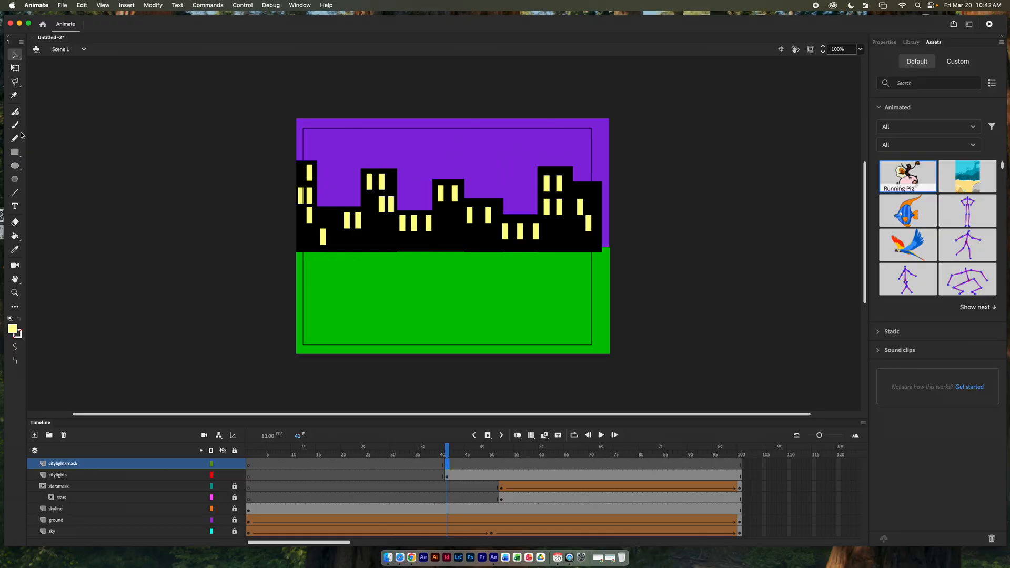
pyautogui.click(16, 152)
pyautogui.moveTo(282, 90); pyautogui.dragTo(616, 116)
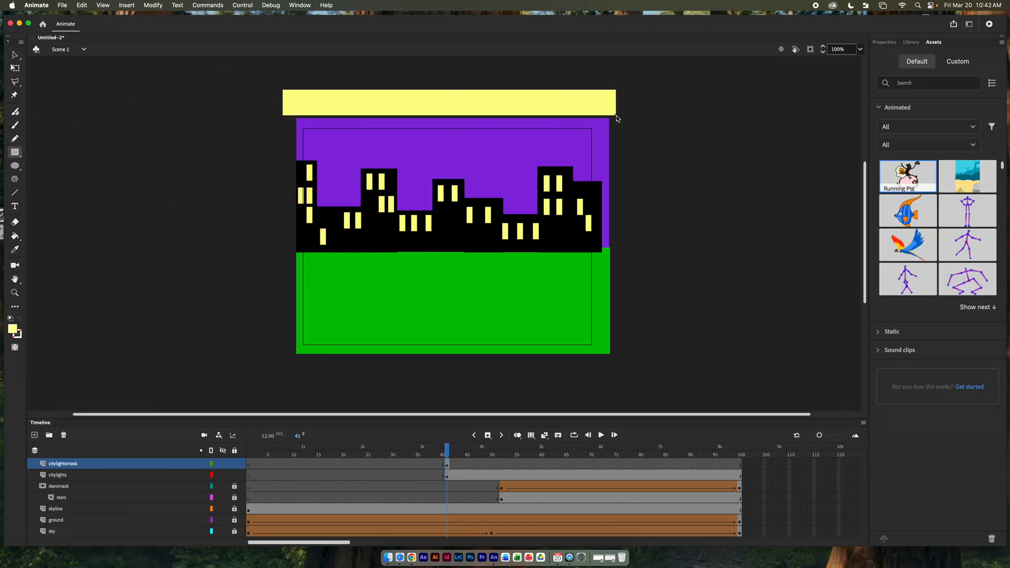
# Insert a keyframe at frame 100 of citylightsmask, lock citylights, and stretch the mask rectangle down to the base of the skyline
pyautogui.click(740, 466)
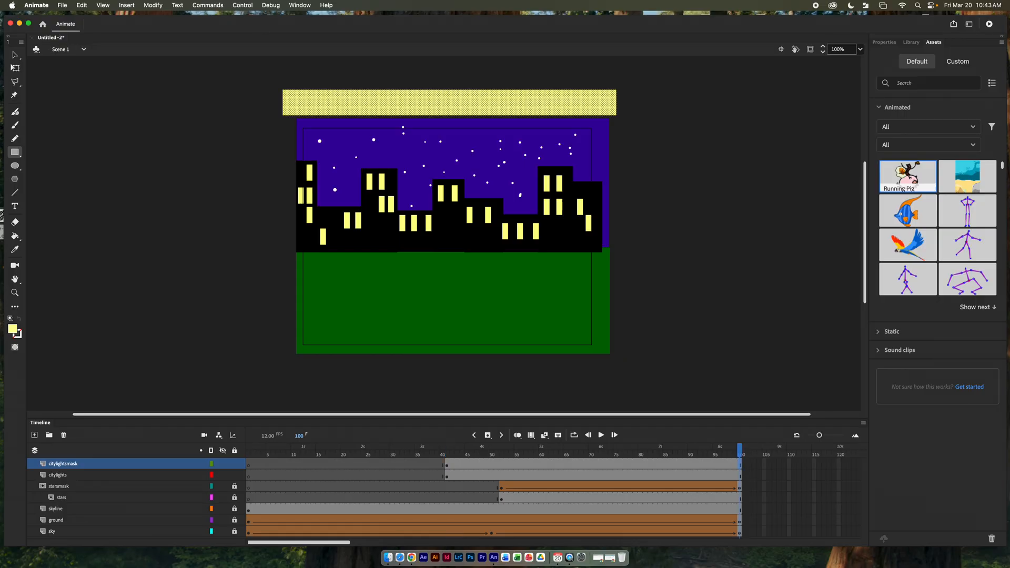
pyautogui.rightClick(741, 466)
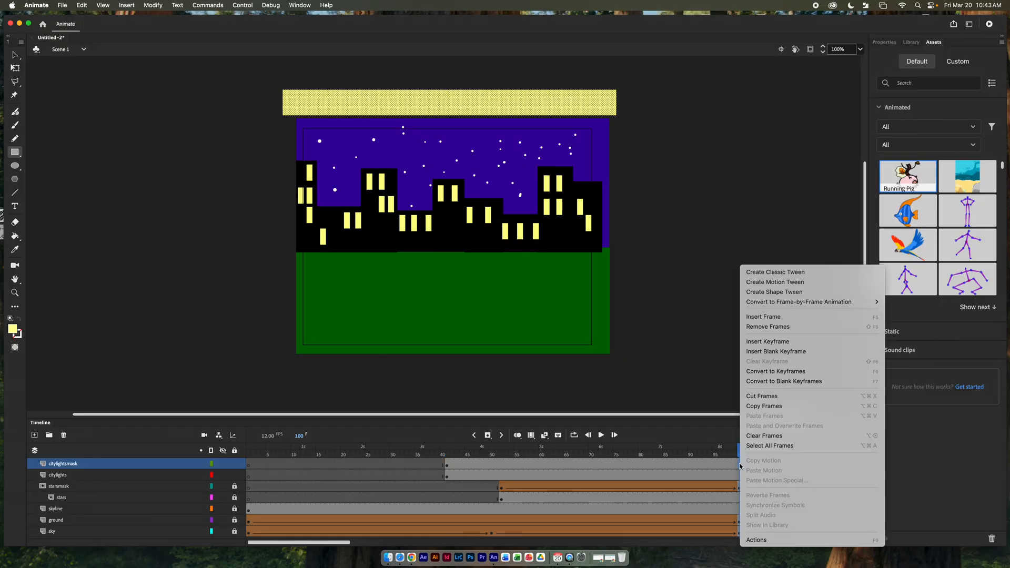
pyautogui.click(744, 342)
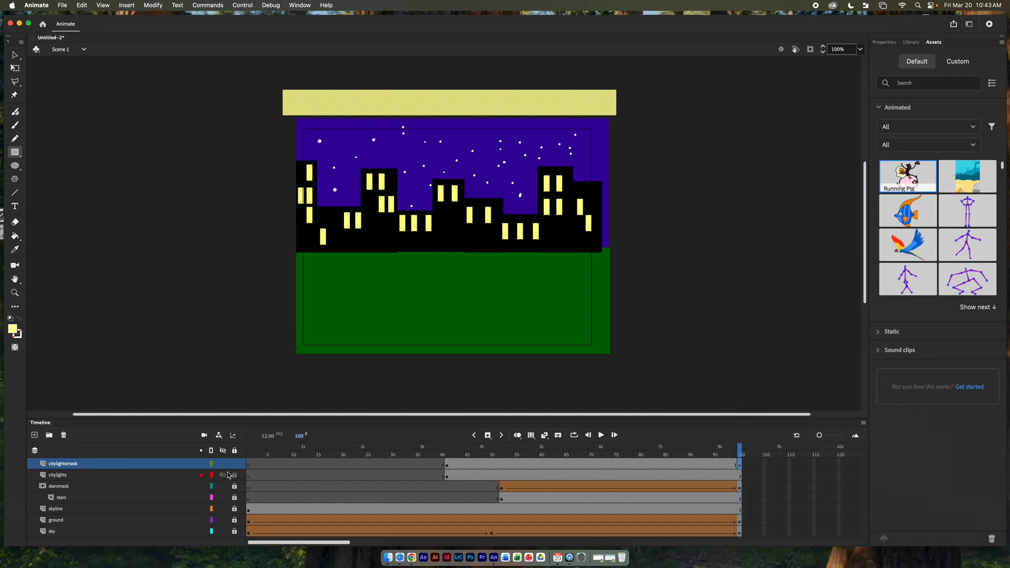
pyautogui.click(234, 476)
pyautogui.click(15, 69)
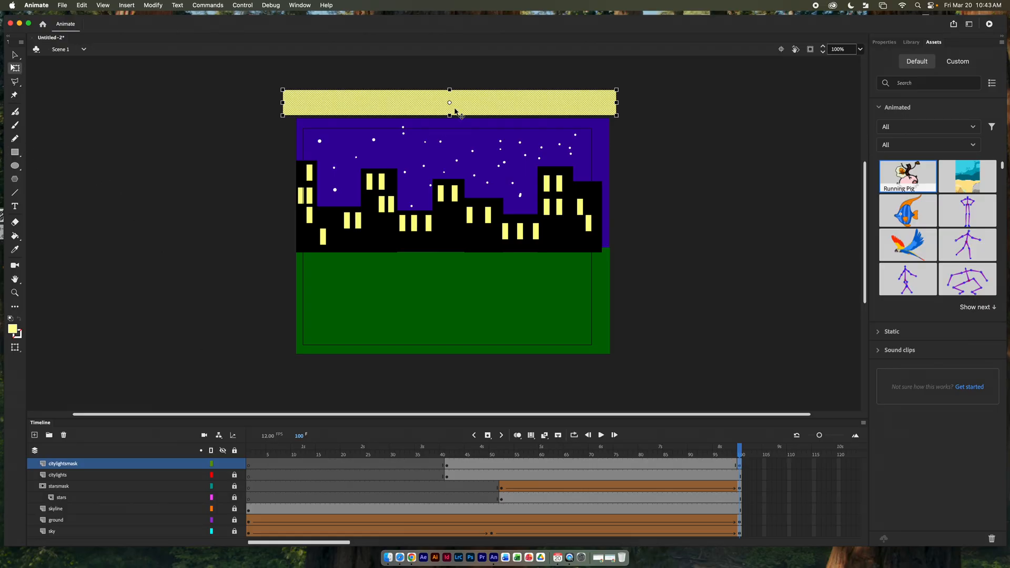
pyautogui.moveTo(450, 116); pyautogui.dragTo(485, 255)
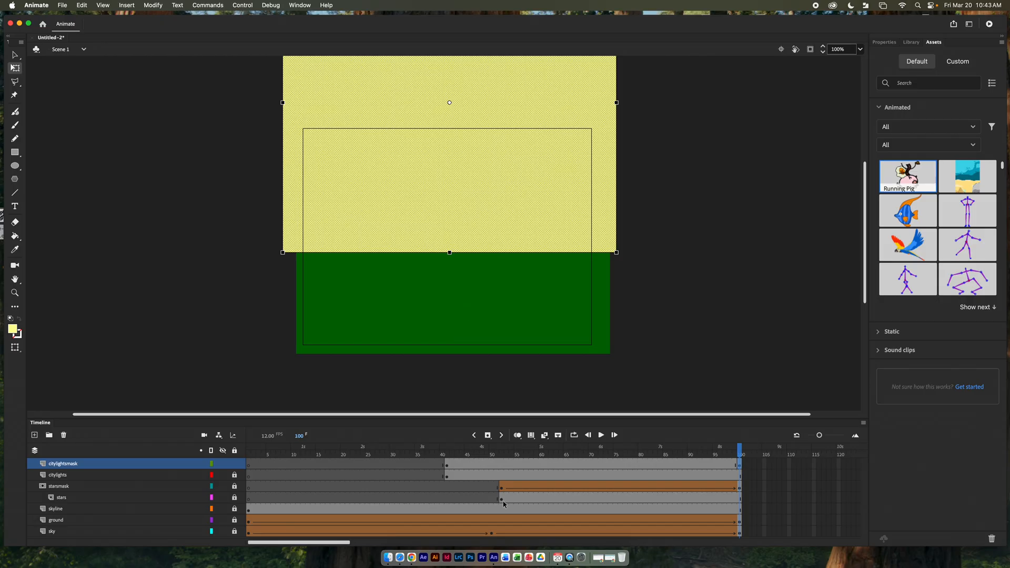
# Create a shape tween between frames 41 and 100 of citylightsmask and scrub to frame 100 to preview it
pyautogui.click(595, 466)
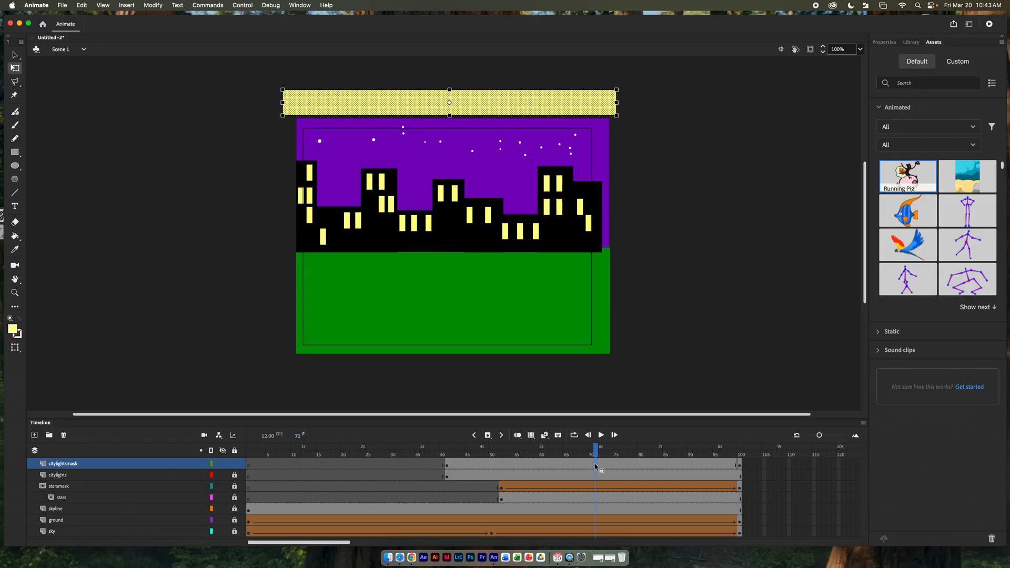
pyautogui.rightClick(595, 466)
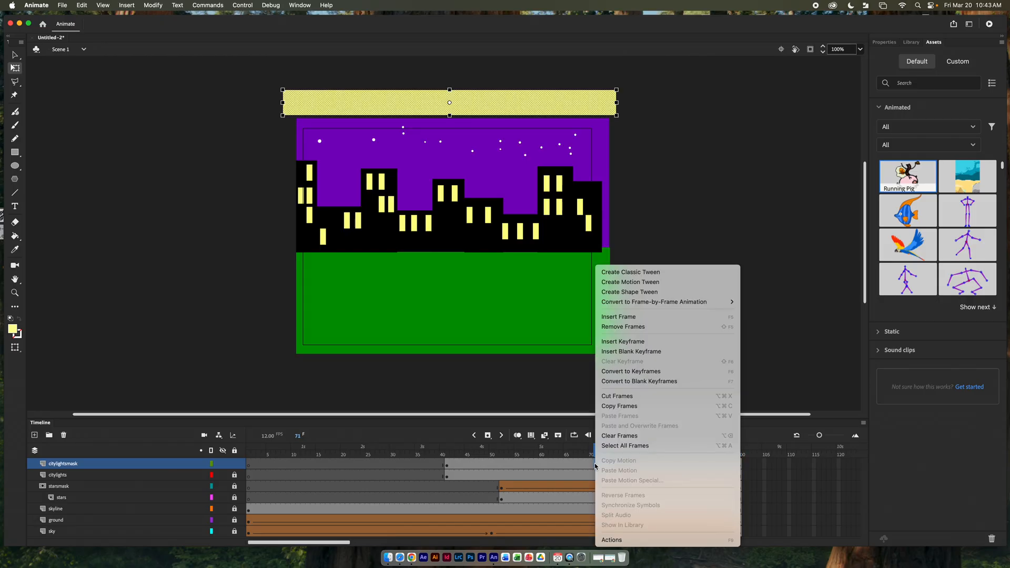
pyautogui.click(648, 297)
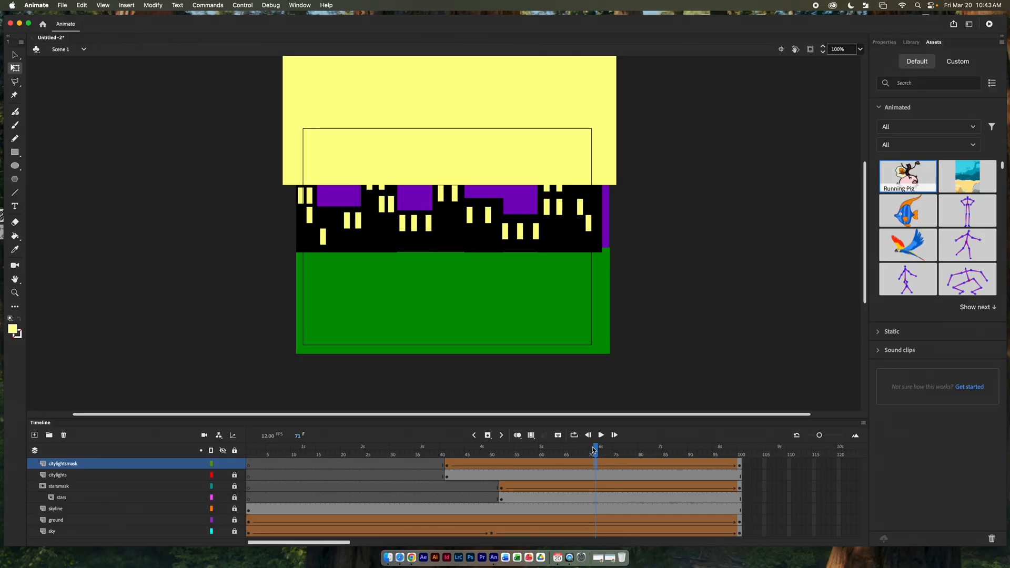
pyautogui.moveTo(596, 451); pyautogui.dragTo(739, 451)
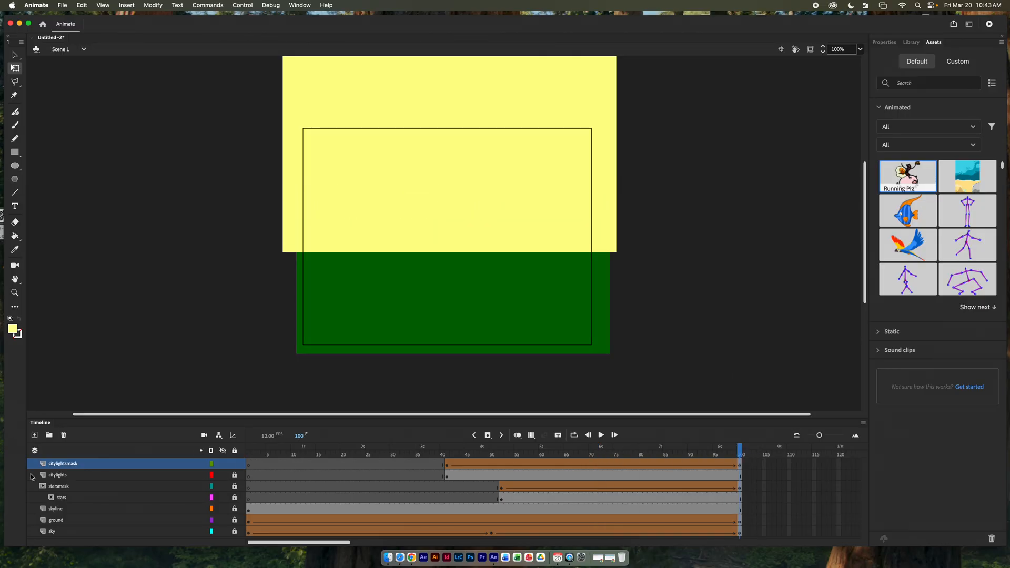
# Convert the citylightsmask layer to a mask over citylights and scrub the timeline to check the window lights' reveal
pyautogui.click(70, 468)
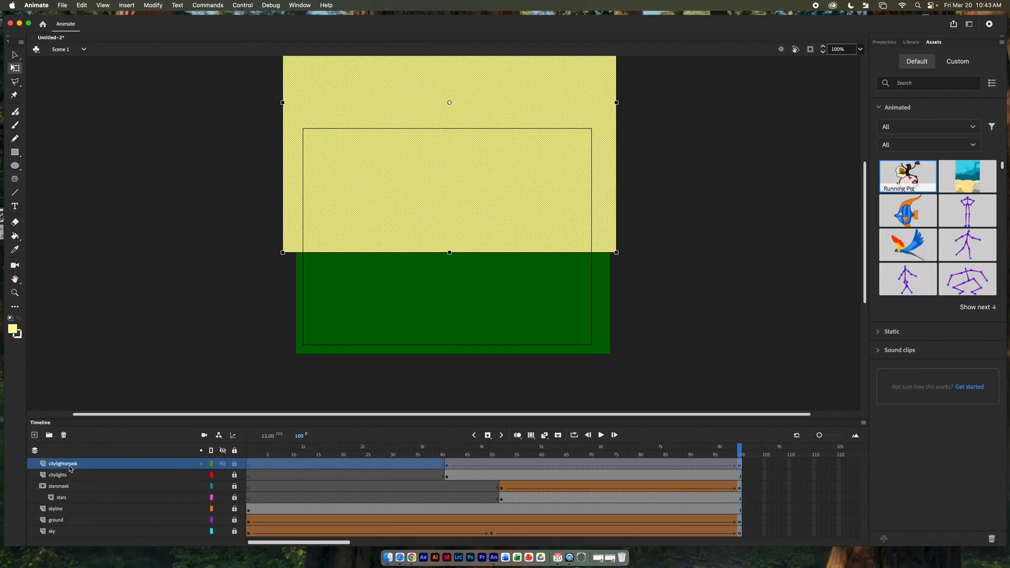
pyautogui.rightClick(70, 468)
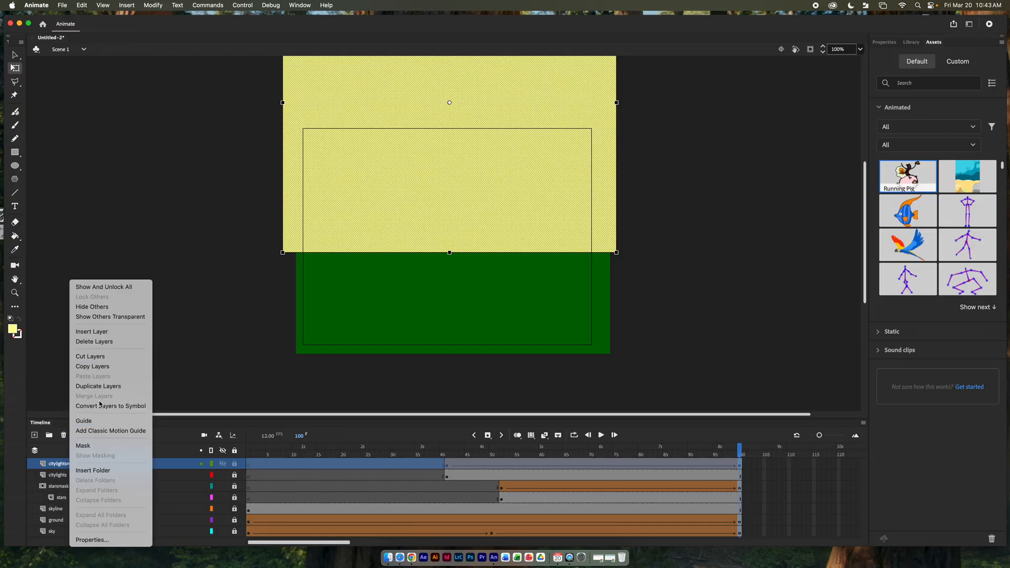
pyautogui.click(100, 448)
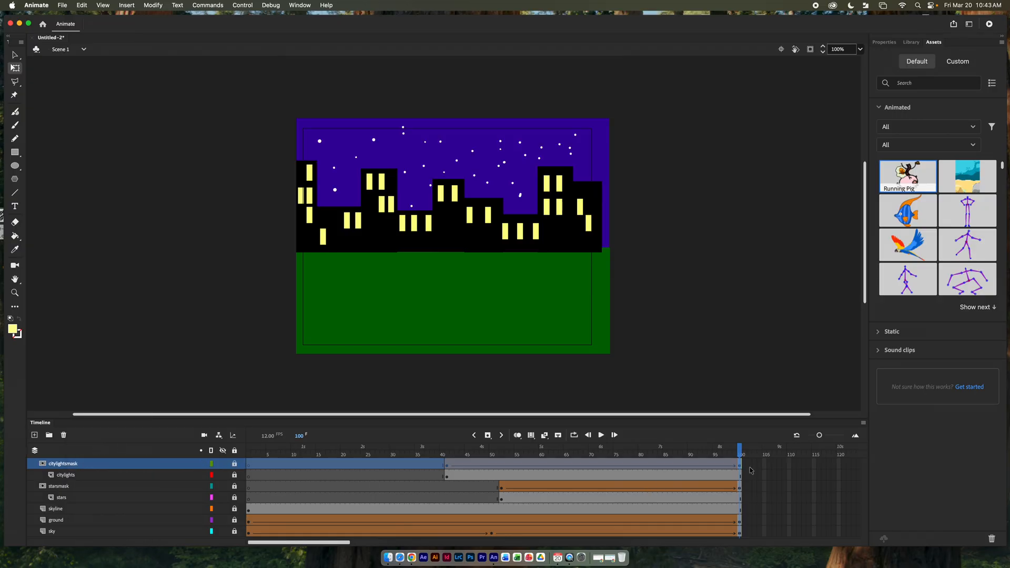
pyautogui.click(734, 453)
pyautogui.moveTo(733, 454); pyautogui.dragTo(744, 476)
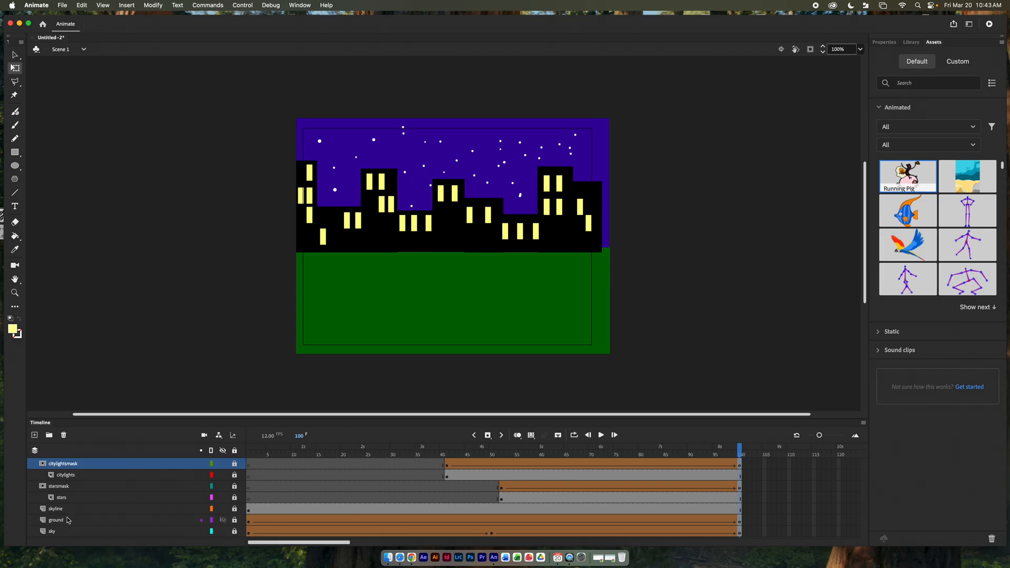
# Add a new layer named sun directly above the sky layer
pyautogui.click(61, 534)
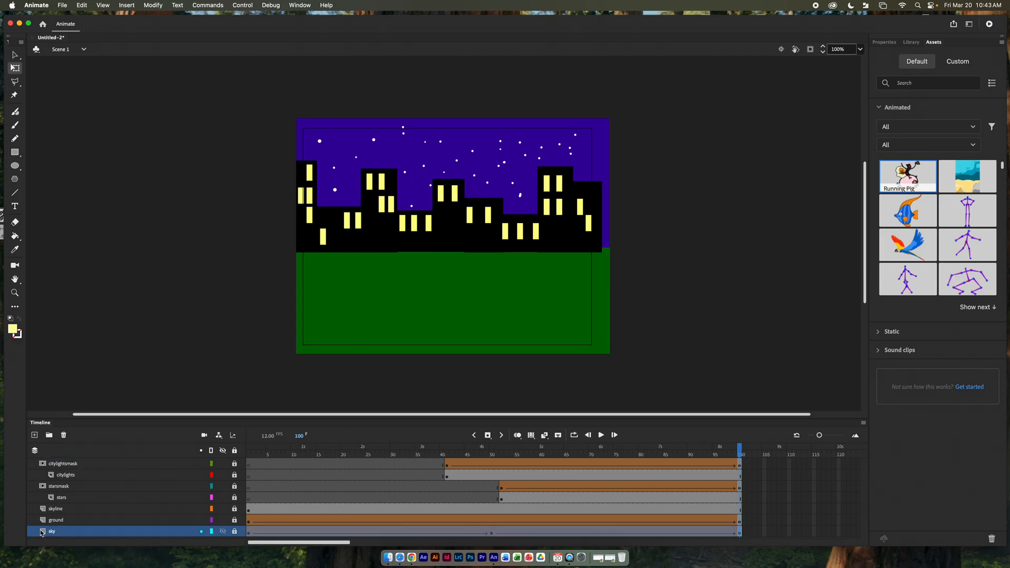
pyautogui.click(34, 435)
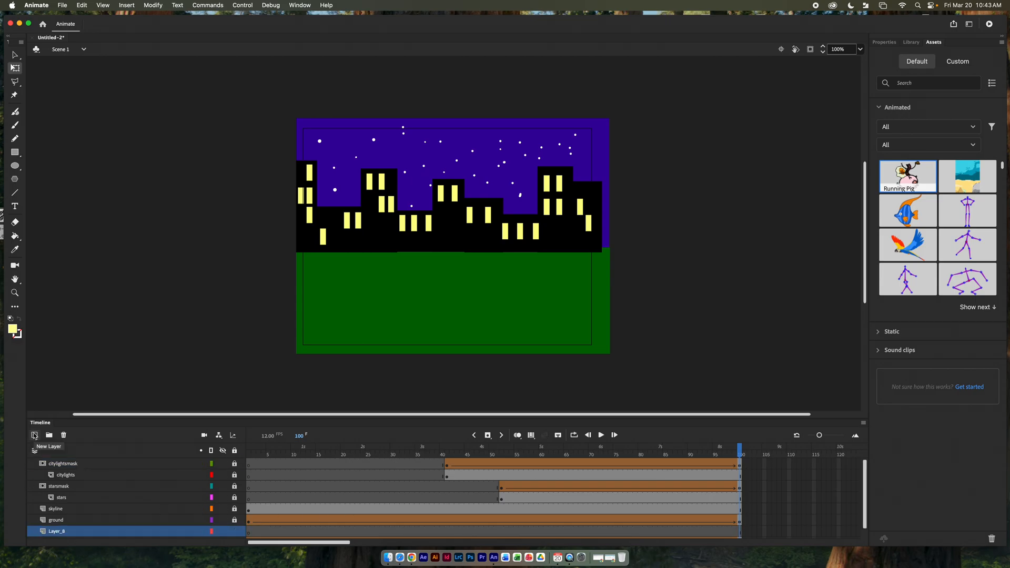
pyautogui.doubleClick(61, 530)
pyautogui.write('sun')
pyautogui.press('Return')
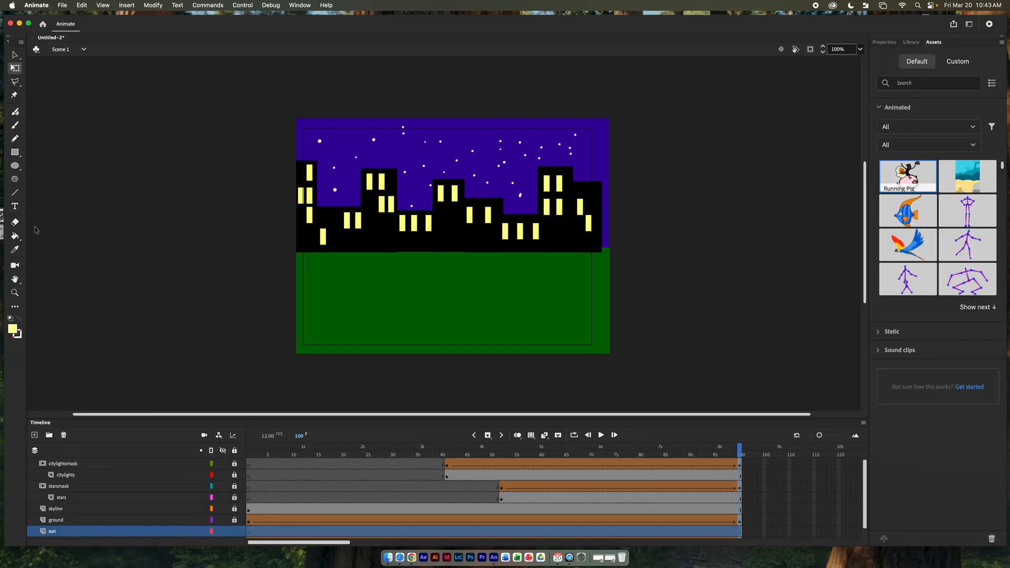
# Draw a pale yellow circle for the sun just outside the stage's upper-left corner and return the playhead to frame 1
pyautogui.click(15, 166)
pyautogui.moveTo(244, 108); pyautogui.dragTo(272, 139)
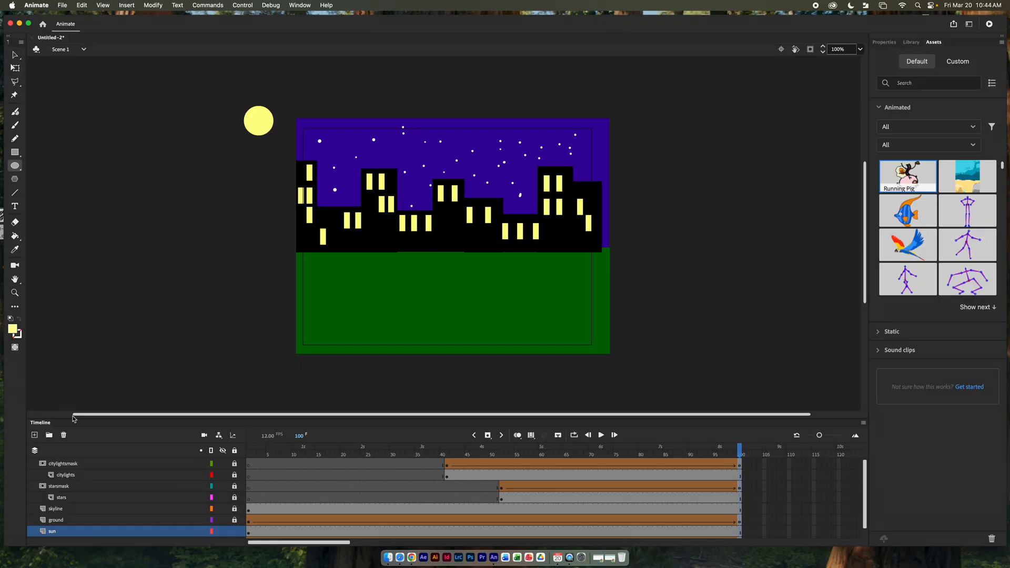
pyautogui.moveTo(740, 448); pyautogui.dragTo(210, 427)
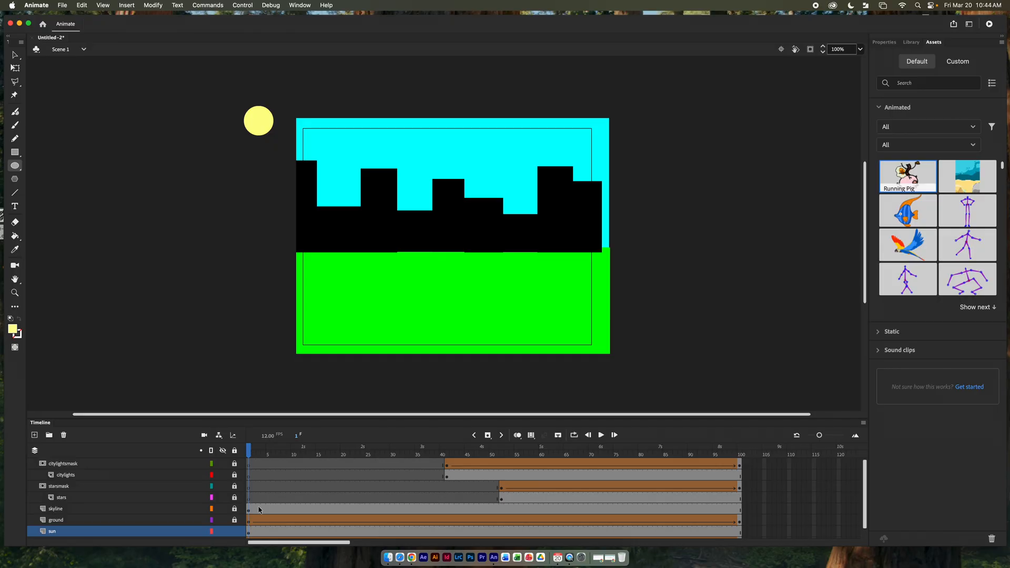
# Insert a keyframe at frame 63 of the sun layer and move the sun below the horizon at the stage's right edge
pyautogui.moveTo(249, 453); pyautogui.dragTo(557, 451)
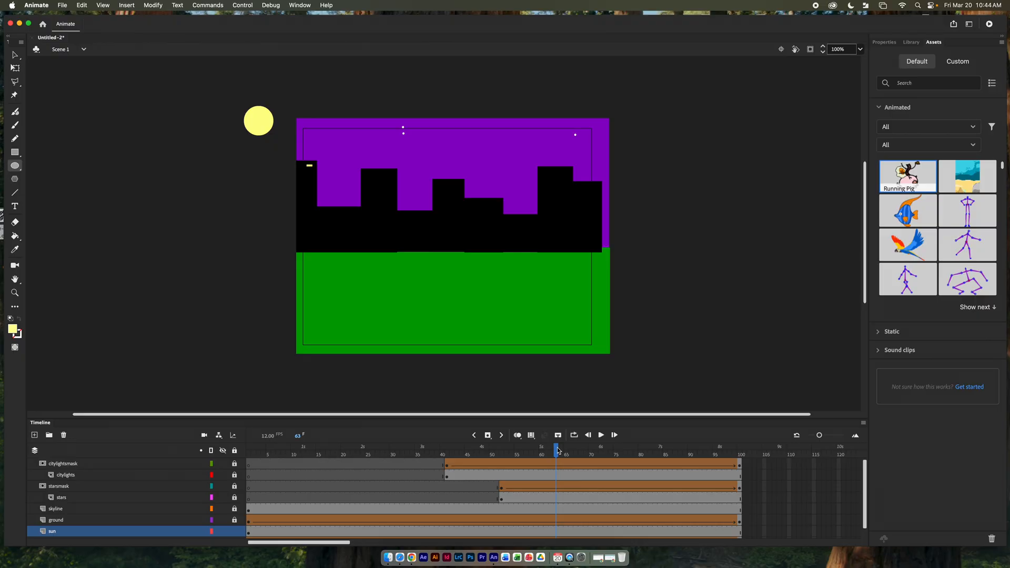
pyautogui.click(557, 535)
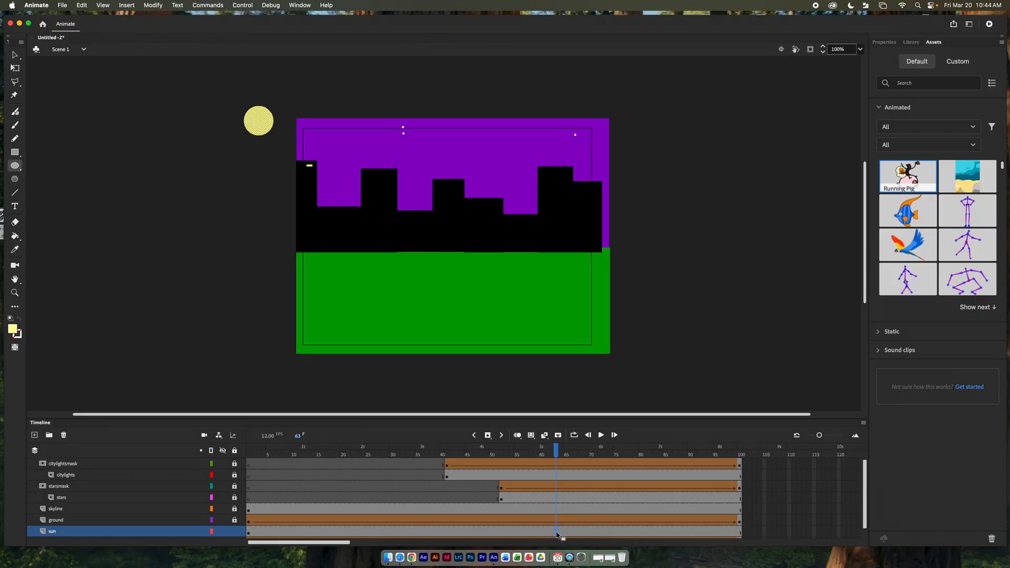
pyautogui.rightClick(556, 536)
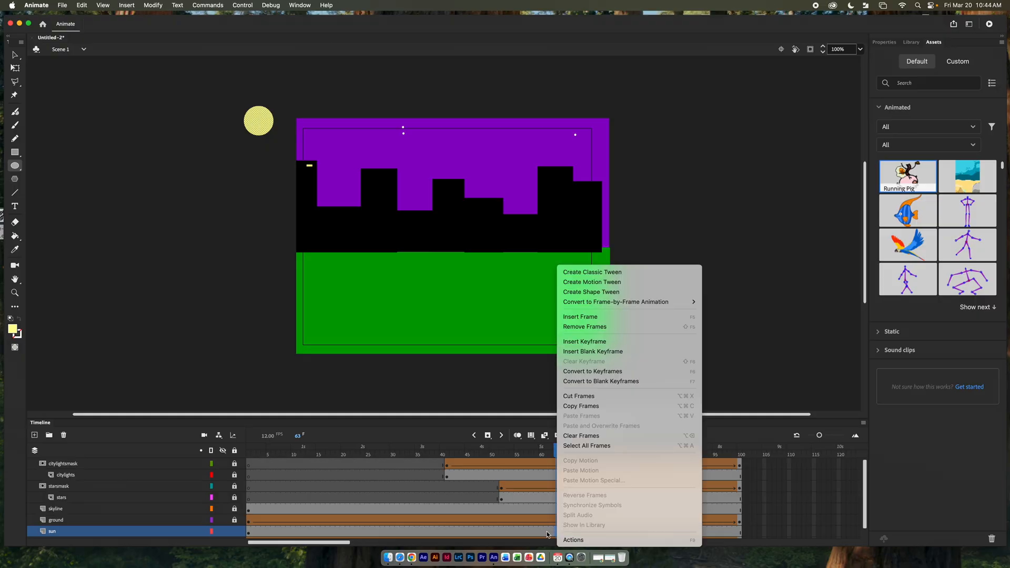
pyautogui.click(575, 342)
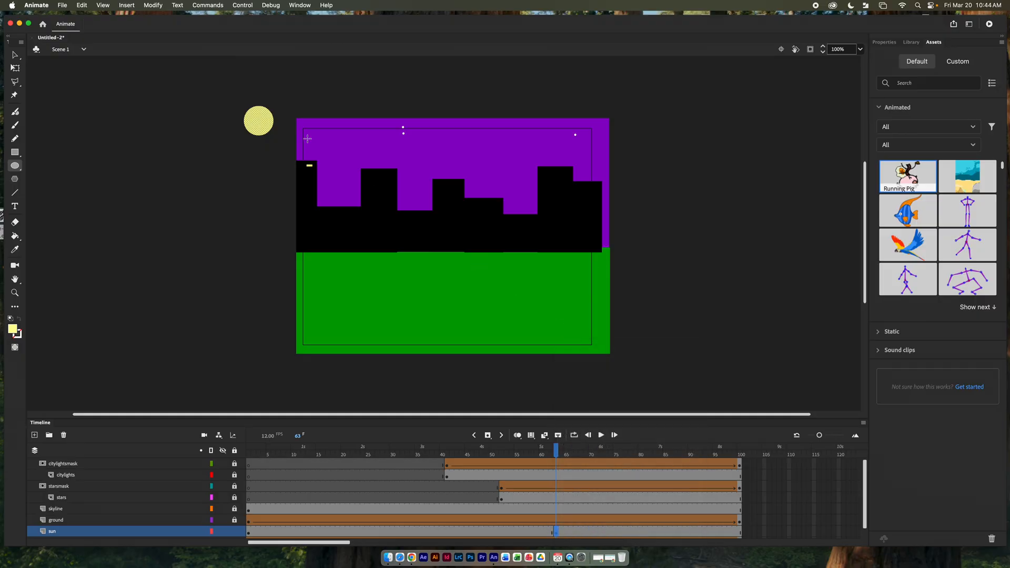
pyautogui.click(14, 54)
pyautogui.moveTo(260, 118); pyautogui.dragTo(614, 277)
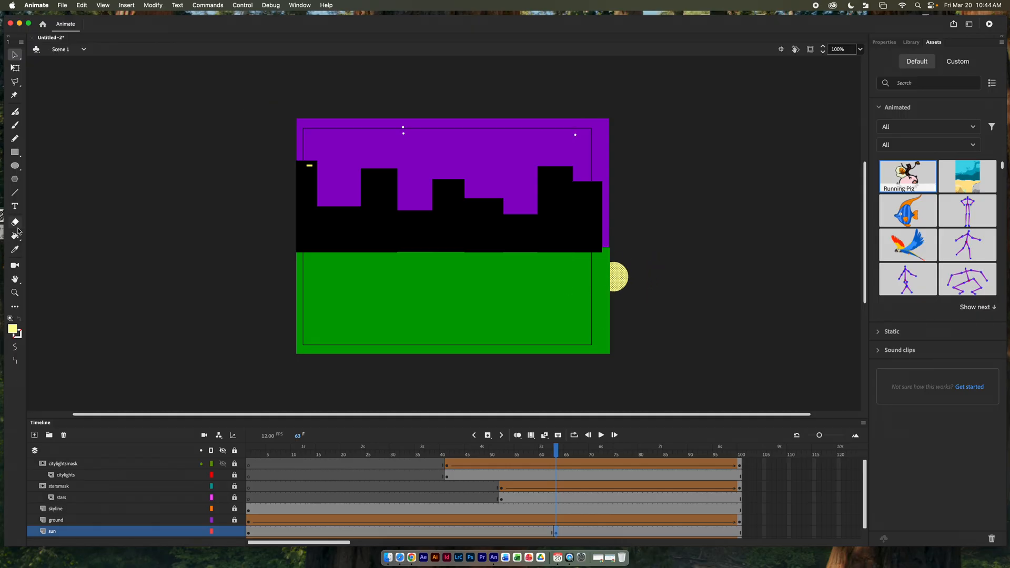
# Recolor the sun at frame 63 to red and enlarge it to about four times its width around its center
pyautogui.click(11, 331)
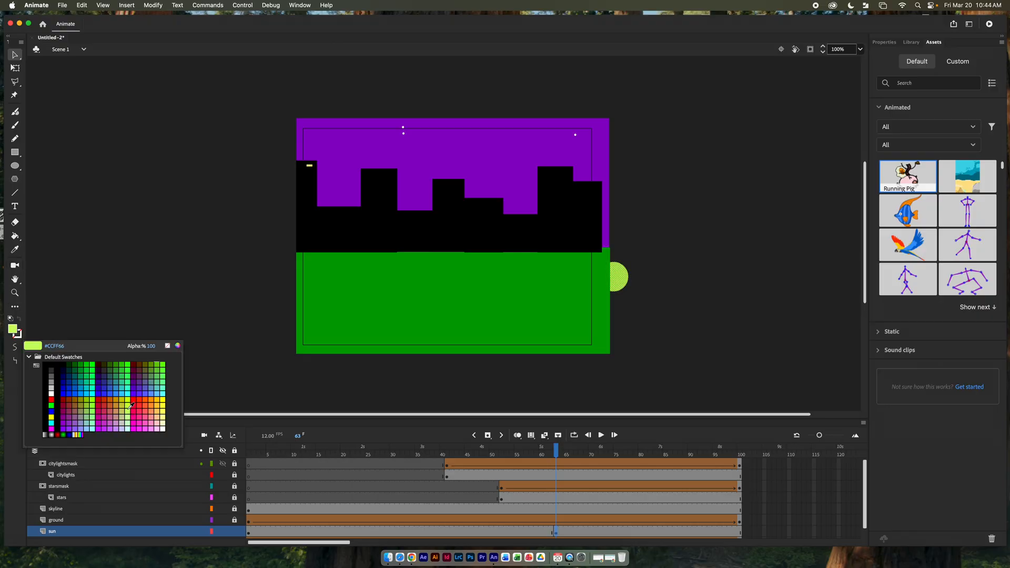
pyautogui.click(135, 398)
pyautogui.click(16, 68)
pyautogui.moveTo(597, 261); pyautogui.dragTo(551, 223)
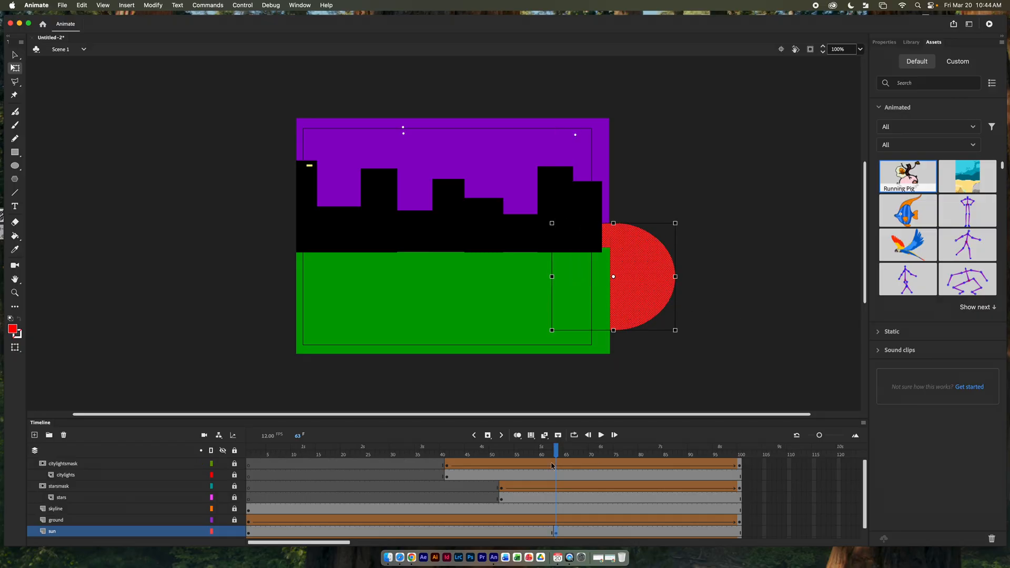
# Create a shape tween between the sun layer's two keyframes and scrub the timeline through to frame 100 to check the sunset
pyautogui.click(431, 534)
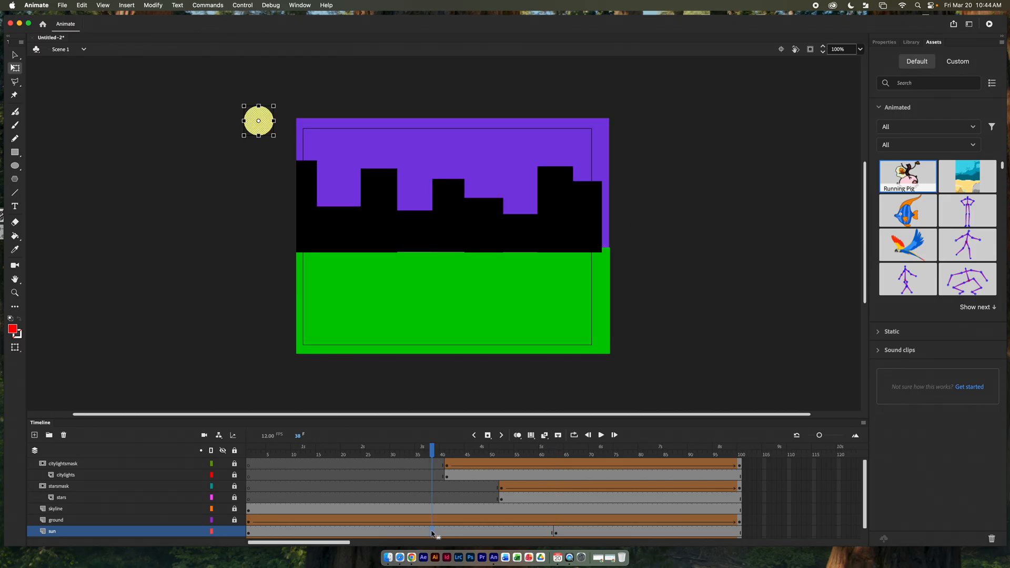
pyautogui.rightClick(432, 534)
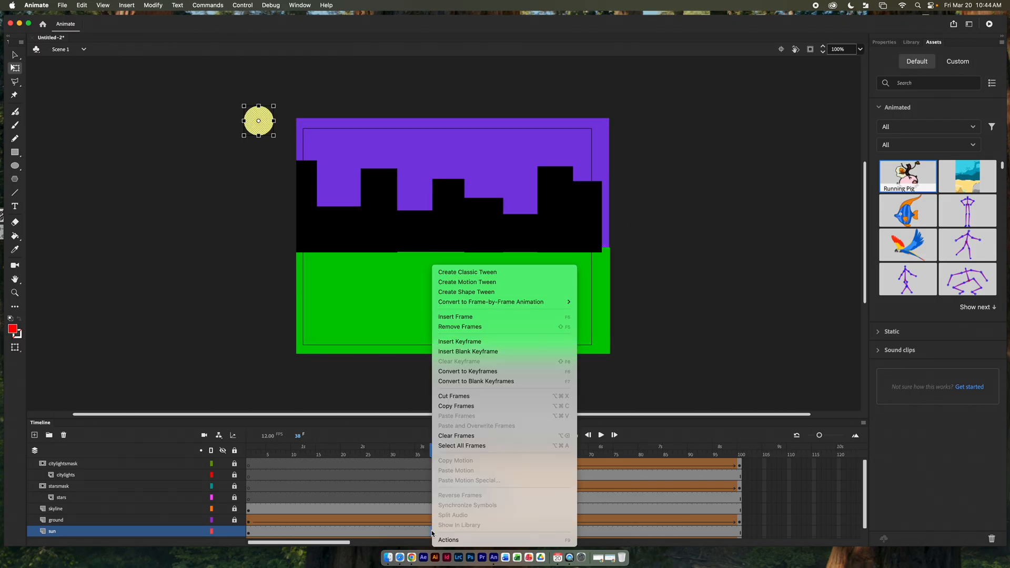
pyautogui.click(469, 292)
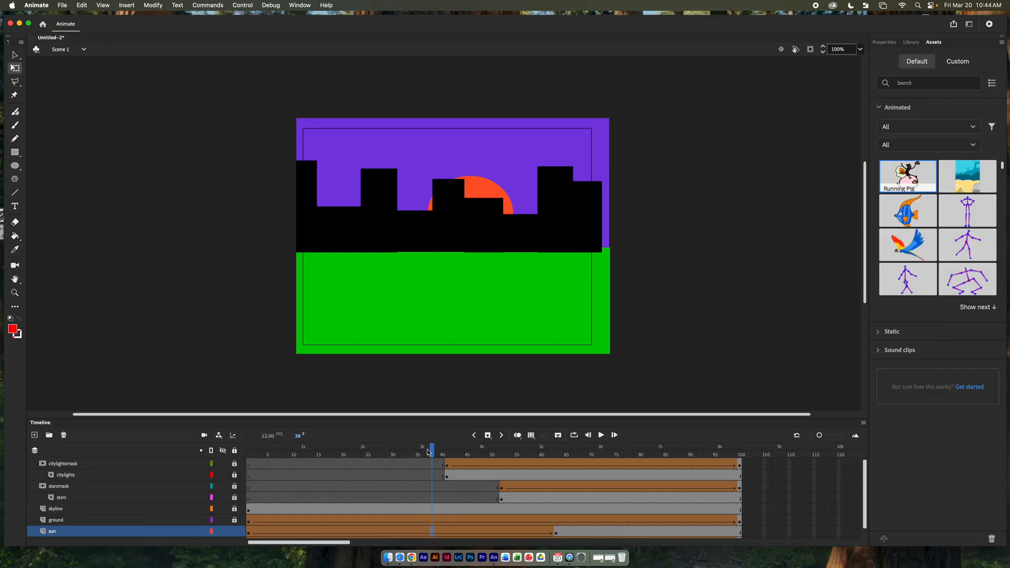
pyautogui.moveTo(431, 448); pyautogui.dragTo(774, 564)
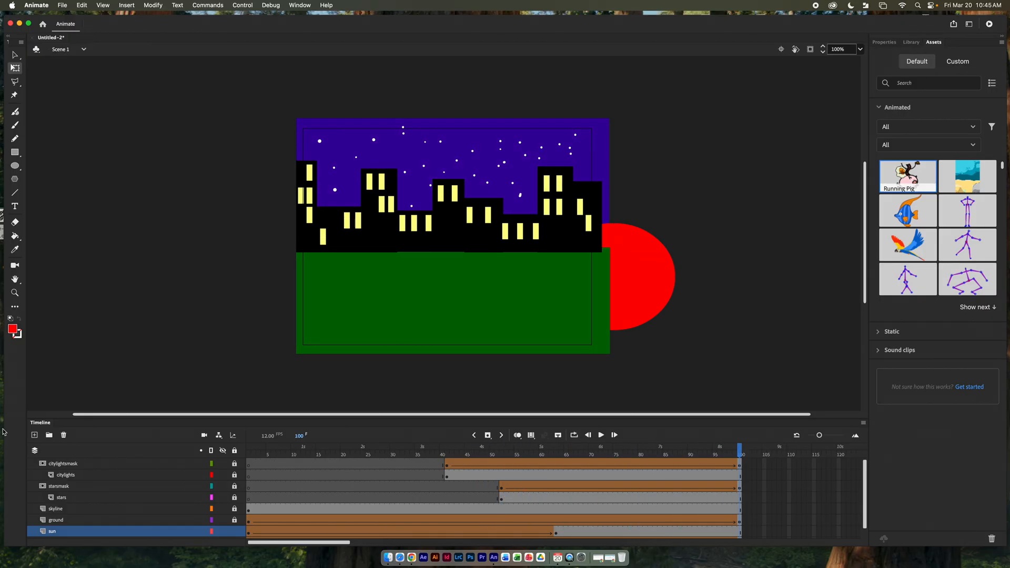
# Select the topmost layer, citylightsmask, and move the playhead back to frame 15
pyautogui.scroll(-1, 266, 507)
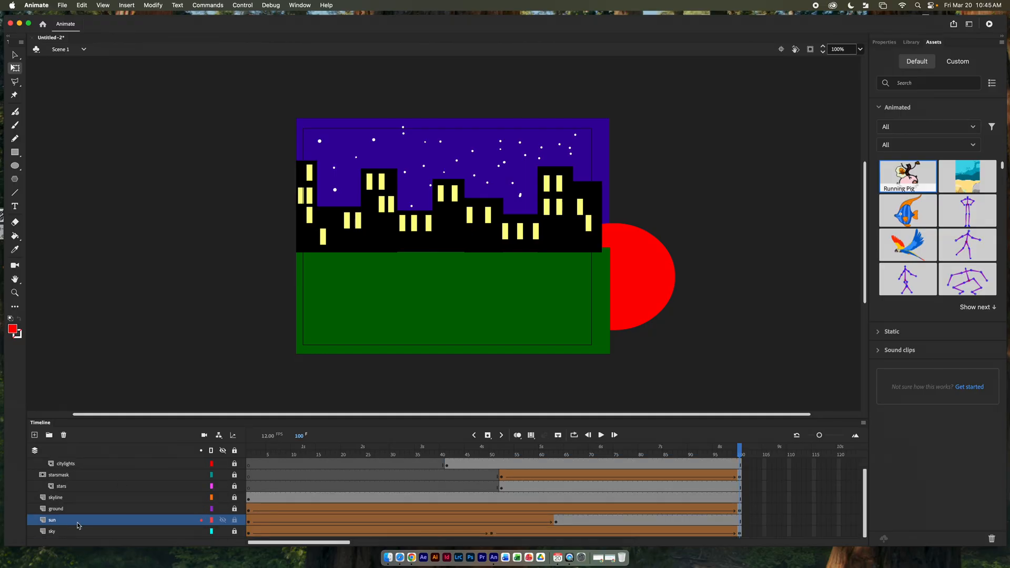
pyautogui.scroll(1, 60, 523)
pyautogui.click(73, 466)
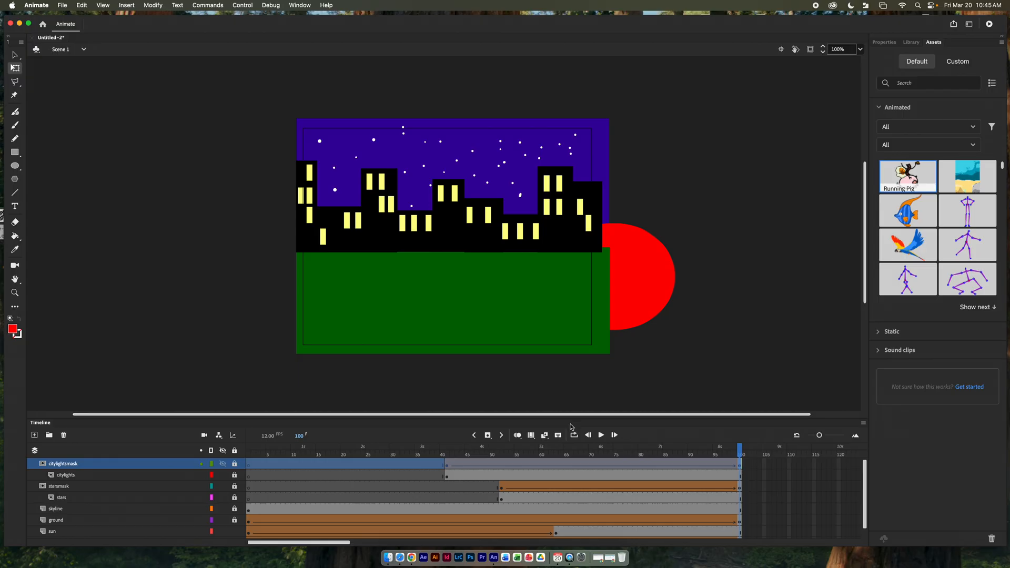
pyautogui.click(734, 450)
pyautogui.moveTo(734, 450); pyautogui.dragTo(343, 455)
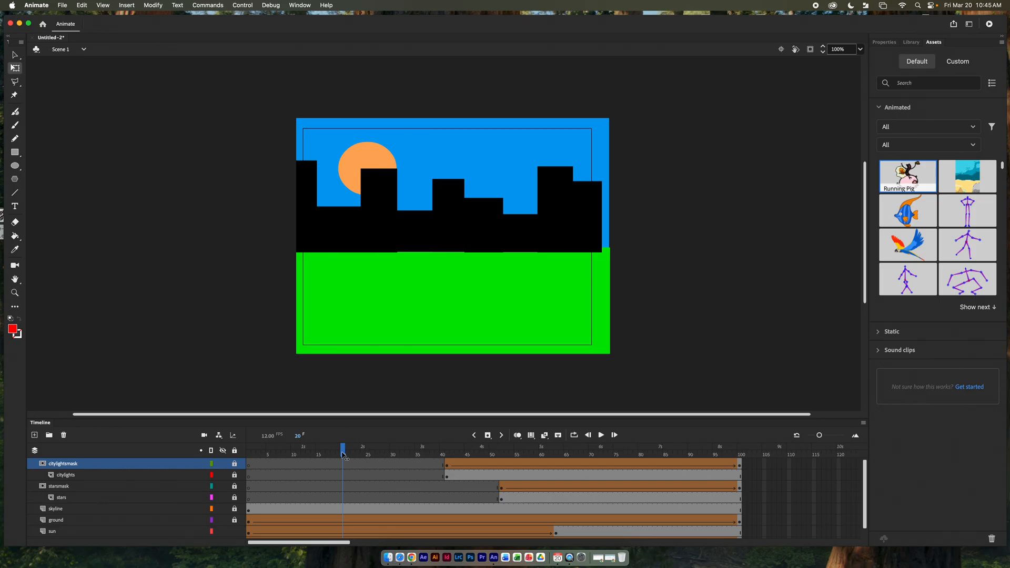
pyautogui.moveTo(345, 456); pyautogui.dragTo(320, 454)
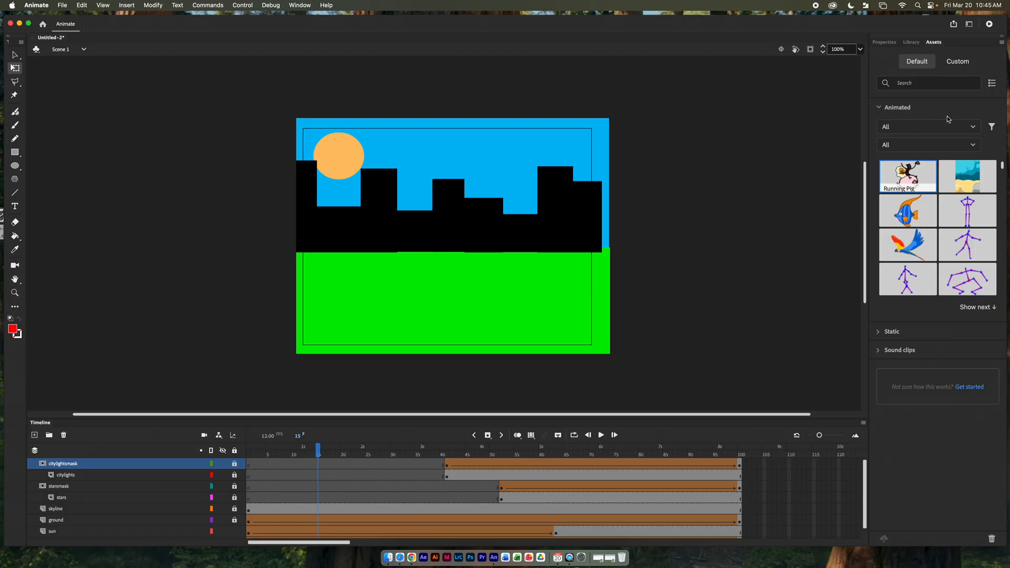
# Place the animated Running Pig asset just outside the stage's left edge and shrink it proportionally to less than half its size
pyautogui.moveTo(895, 170); pyautogui.dragTo(210, 300)
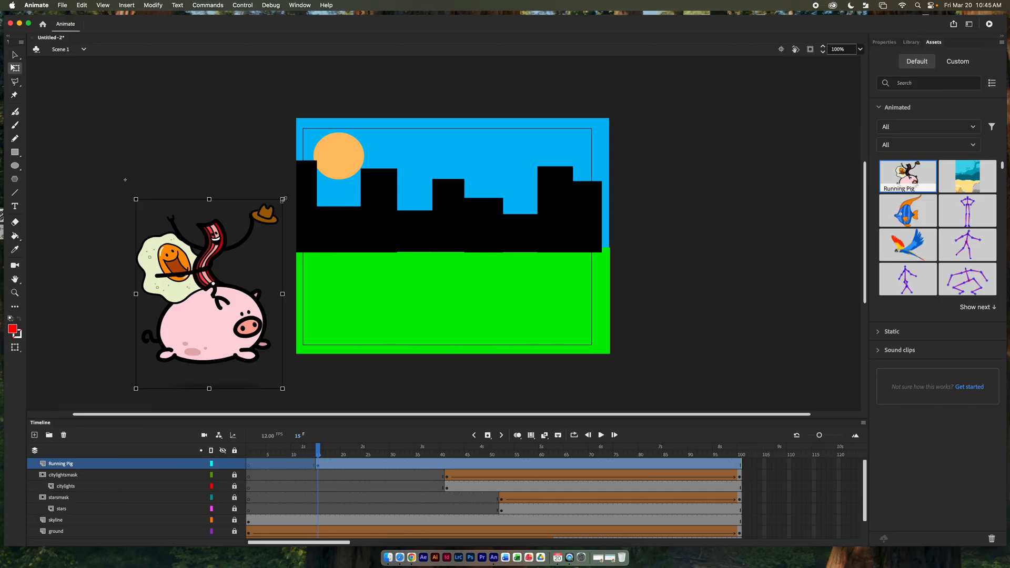
pyautogui.moveTo(283, 200); pyautogui.dragTo(242, 250)
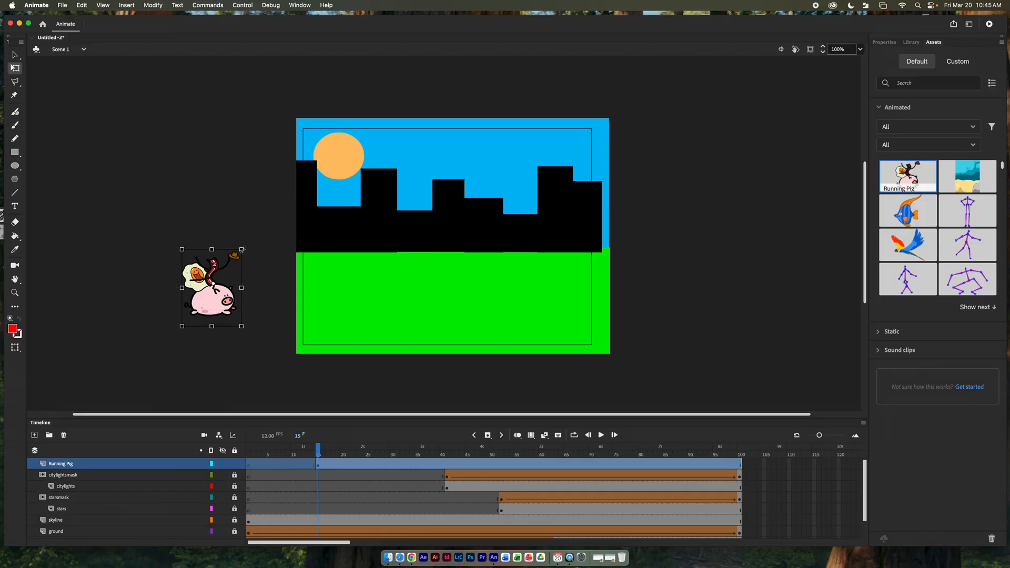
pyautogui.click(318, 465)
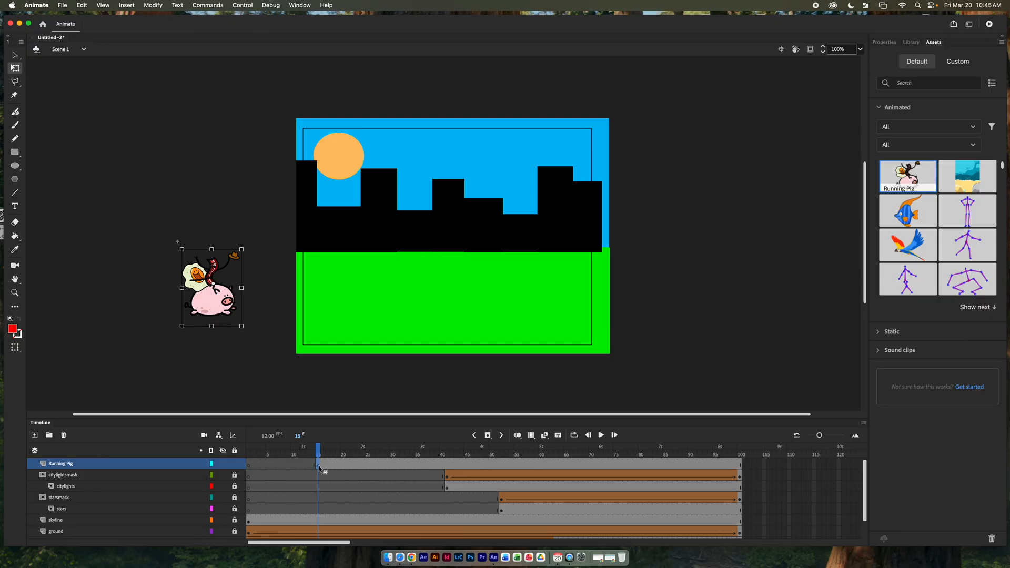
# Insert a keyframe at frame 90 of the Running Pig layer and move the pig across to the stage's right edge
pyautogui.click(692, 465)
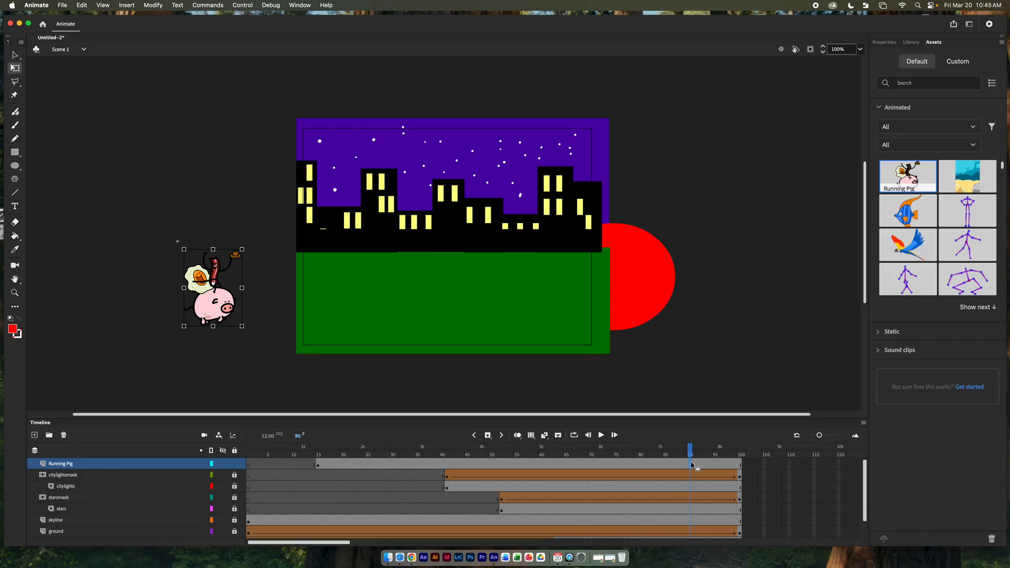
pyautogui.rightClick(692, 466)
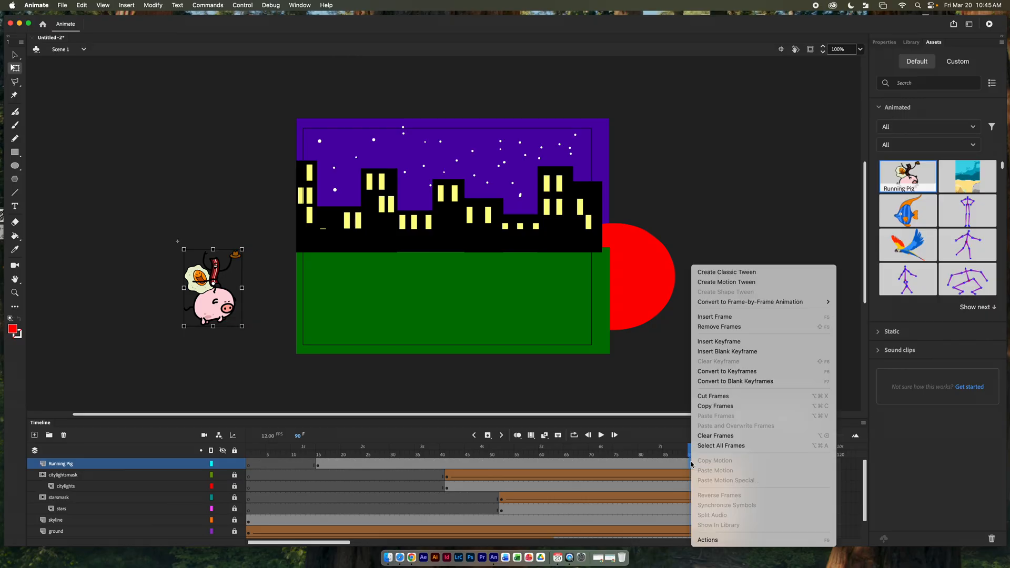
pyautogui.click(728, 346)
pyautogui.moveTo(207, 305); pyautogui.dragTo(625, 312)
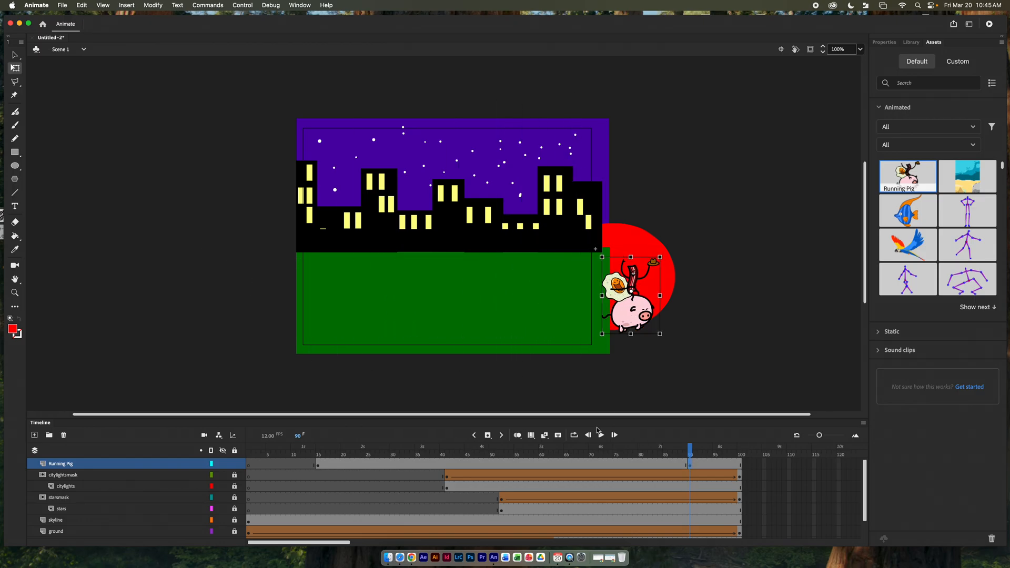
# Create a classic tween between the Running Pig keyframes and scrub the timeline through to frame 100 to check the run
pyautogui.click(592, 469)
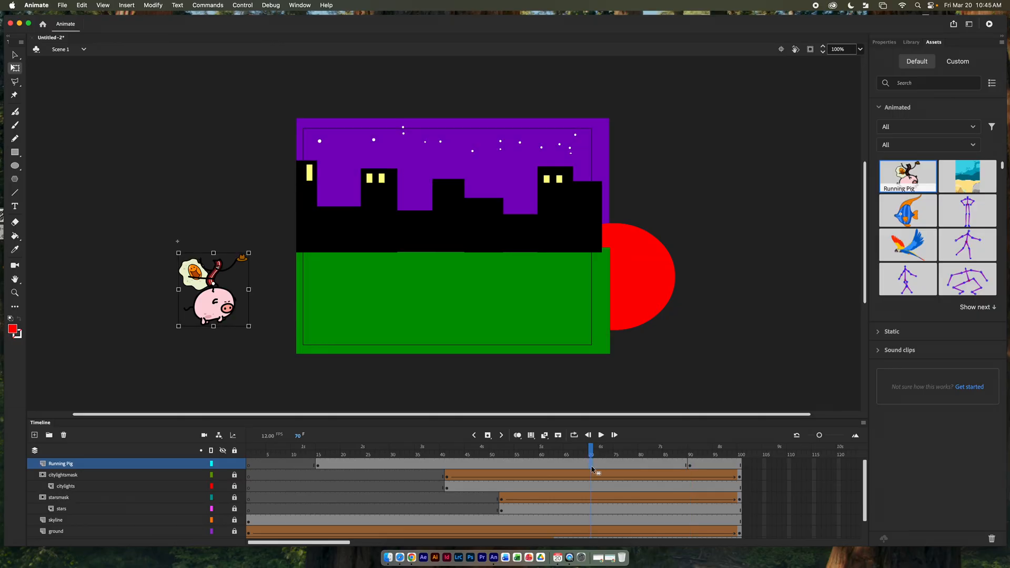
pyautogui.rightClick(592, 470)
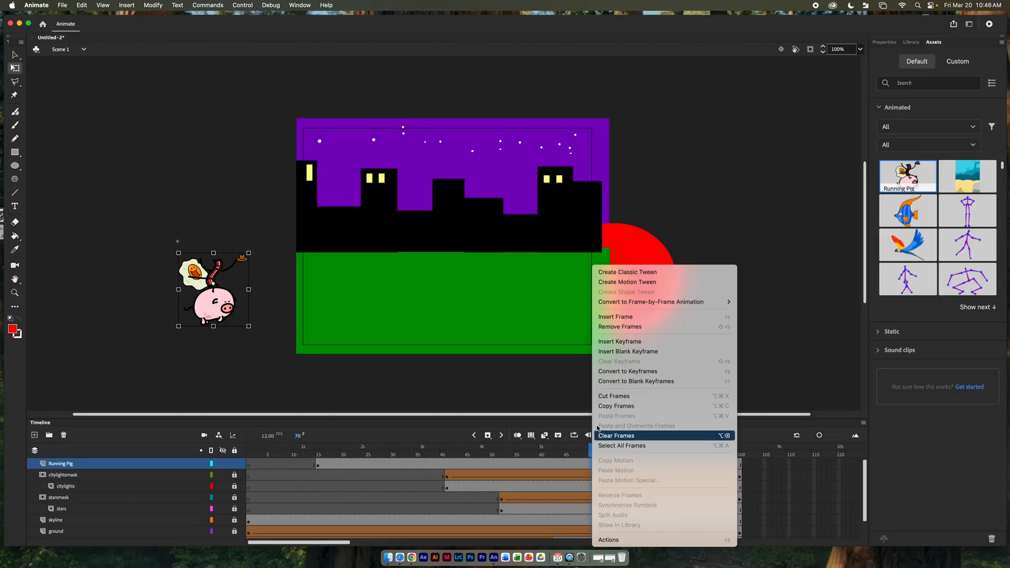
pyautogui.click(607, 276)
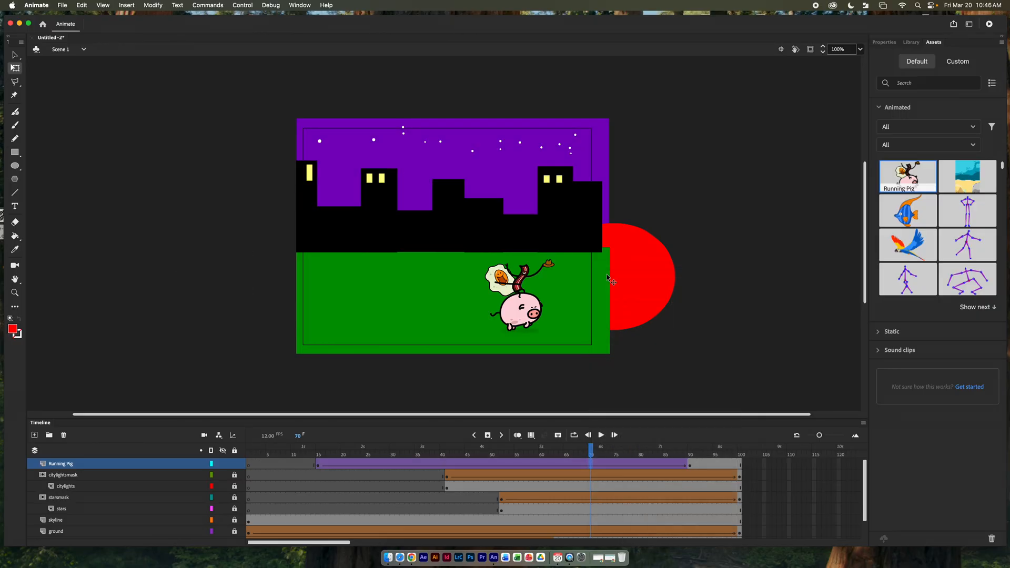
pyautogui.moveTo(592, 453); pyautogui.dragTo(763, 476)
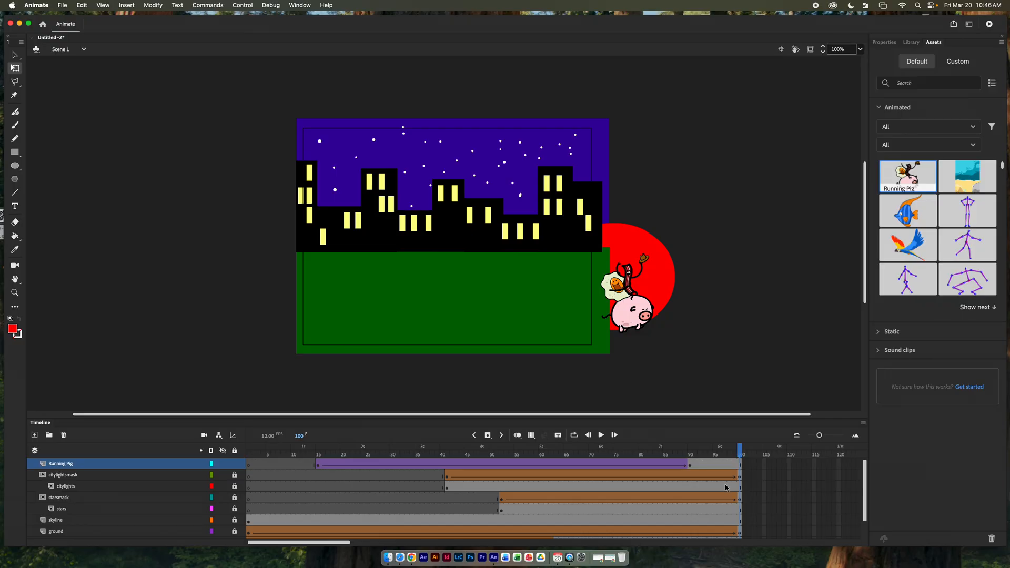
# Save the document to the Desktop as citylightstutorial.fla in Animate Document format
pyautogui.click(62, 5)
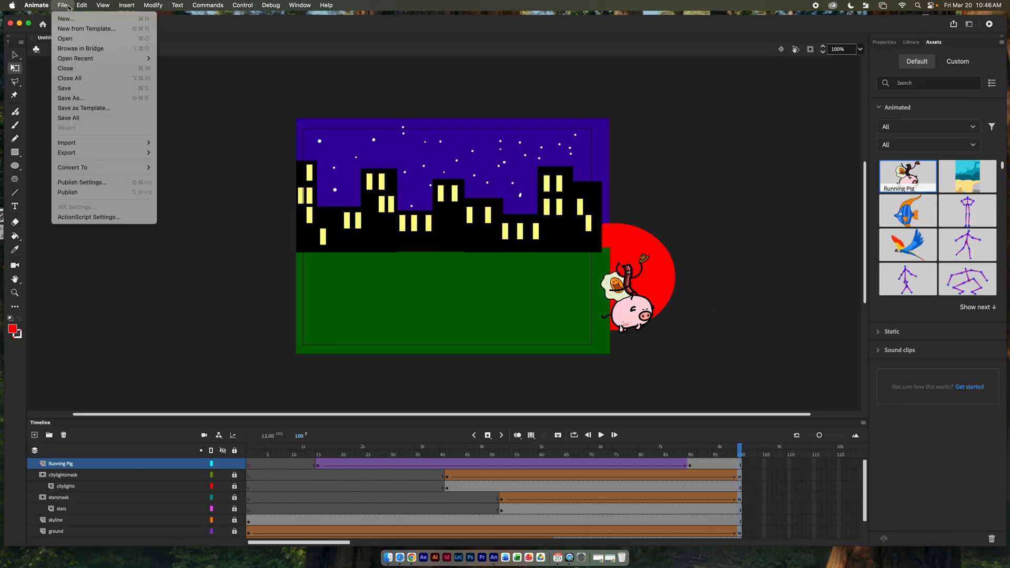
pyautogui.click(69, 98)
pyautogui.write('city')
pyautogui.write('lightstu')
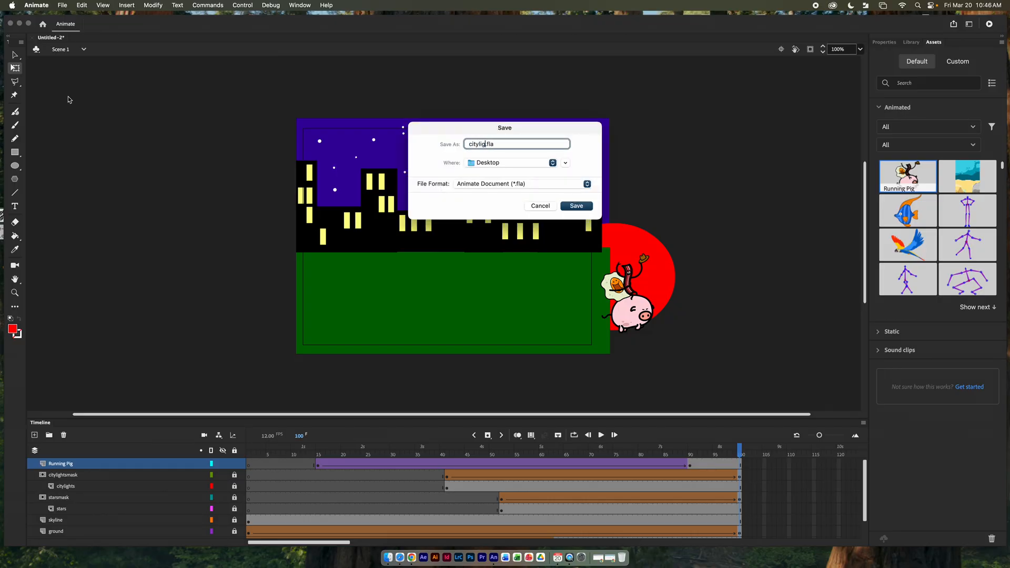
pyautogui.write('torial')
pyautogui.press('Return')
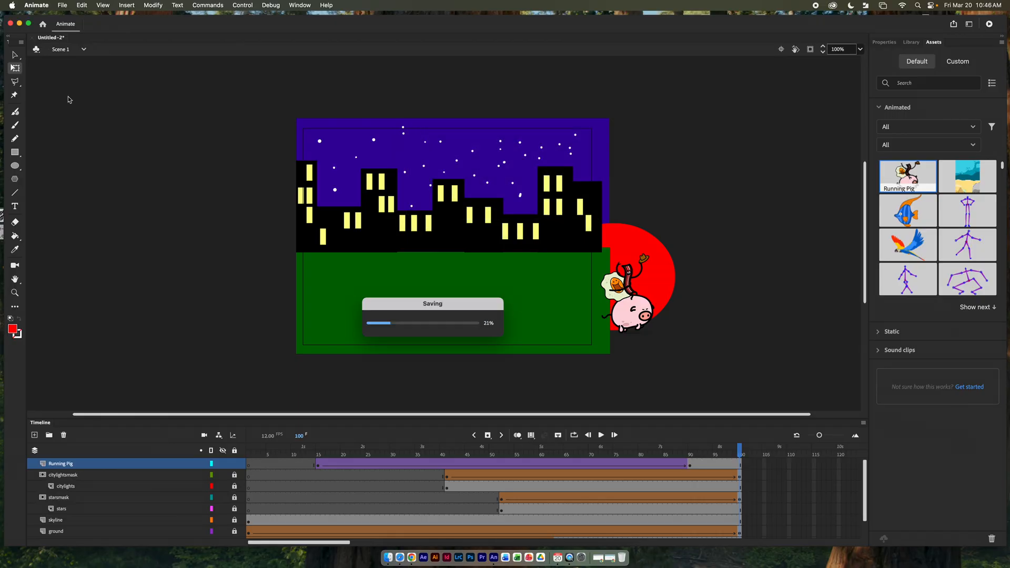